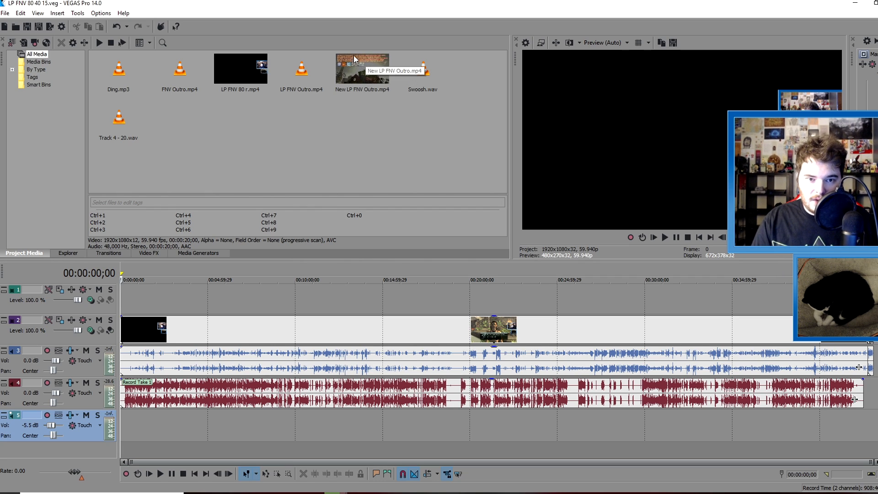
Step: Preview the outro clip at the end of the timeline and return to the full project view
{"action": "left_click", "coordinate": [868, 302]}
{"action": "scroll", "coordinate": [738, 336], "scroll_direction": "up", "scroll_amount": 10}
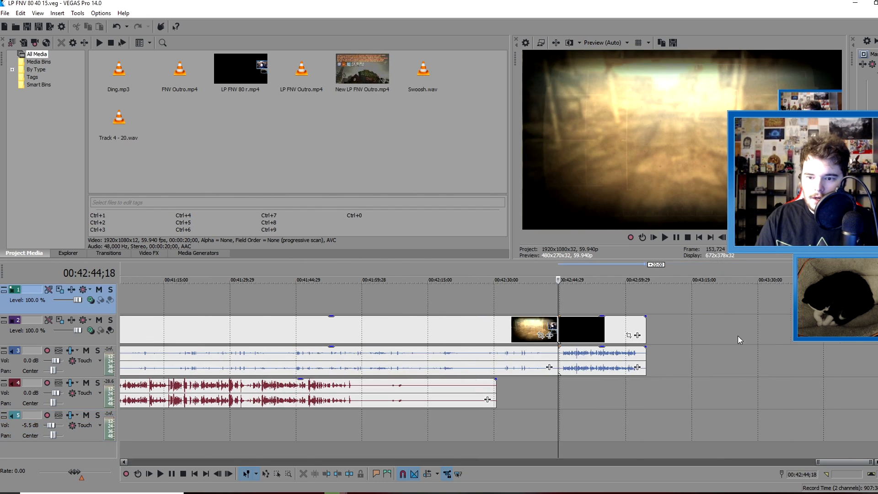
{"action": "left_click", "coordinate": [586, 312]}
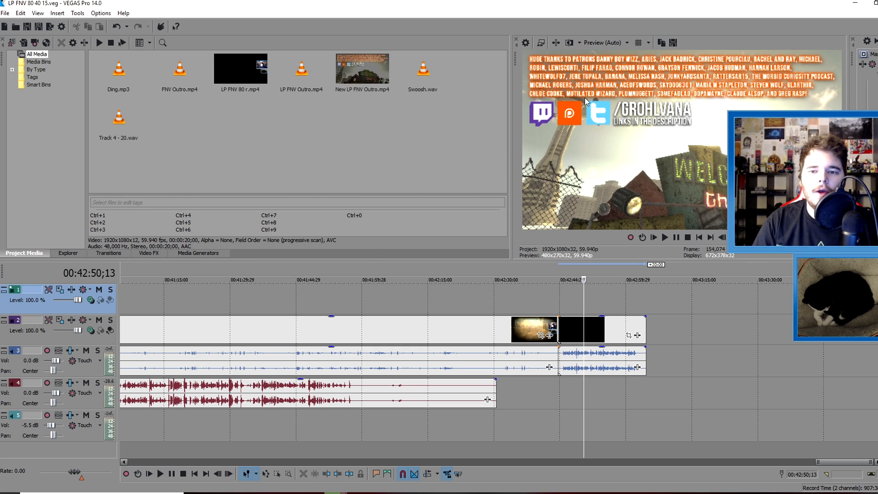
{"action": "scroll", "coordinate": [329, 312], "scroll_direction": "down", "scroll_amount": 5}
{"action": "scroll", "coordinate": [330, 312], "scroll_direction": "down", "scroll_amount": 2}
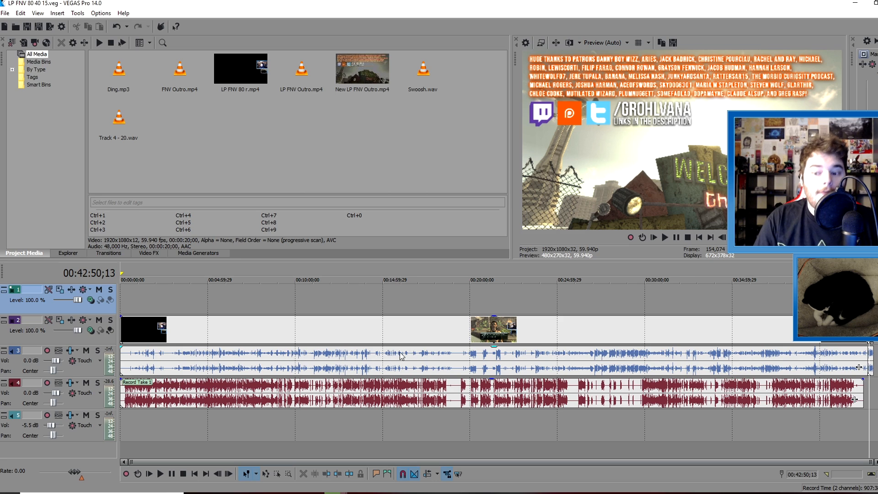
{"action": "left_click", "coordinate": [361, 311]}
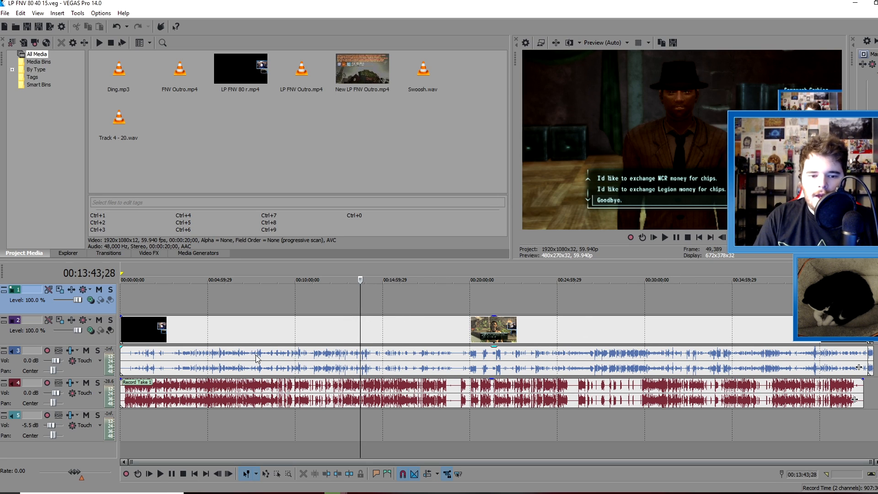
Step: Disable resampling on the main gameplay video event and on the outro video event at the end of track 2
{"action": "right_click", "coordinate": [223, 343]}
{"action": "mouse_move", "coordinate": [262, 255]}
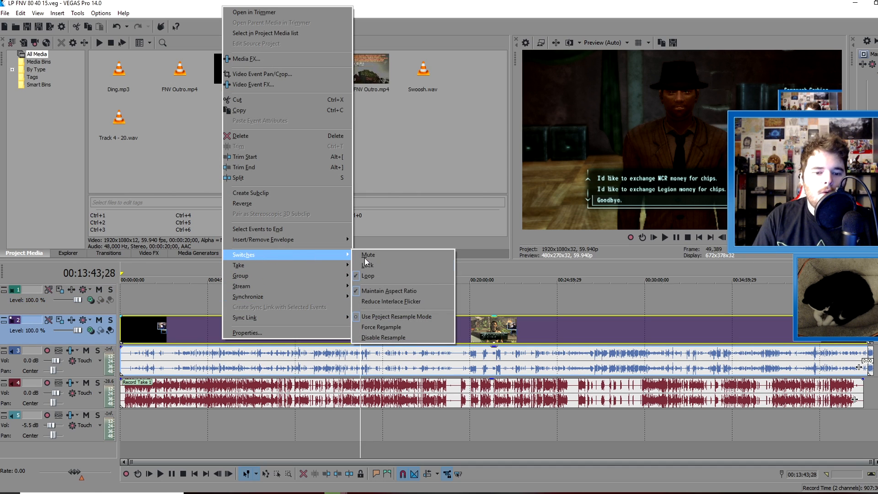
{"action": "left_click", "coordinate": [375, 337]}
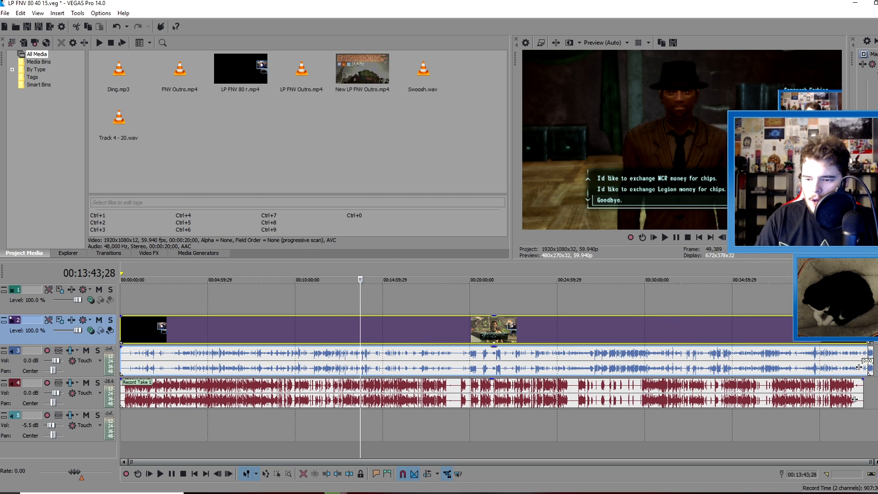
{"action": "right_click", "coordinate": [854, 399]}
{"action": "mouse_move", "coordinate": [792, 408]}
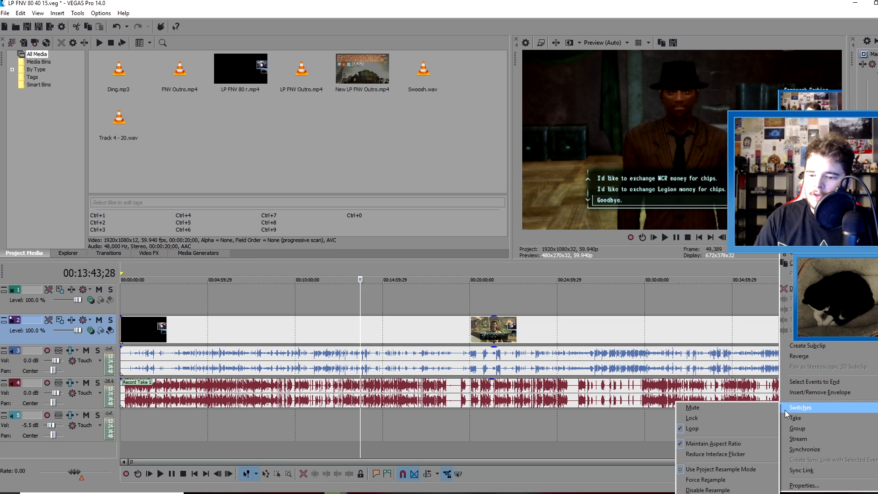
{"action": "left_click", "coordinate": [714, 489]}
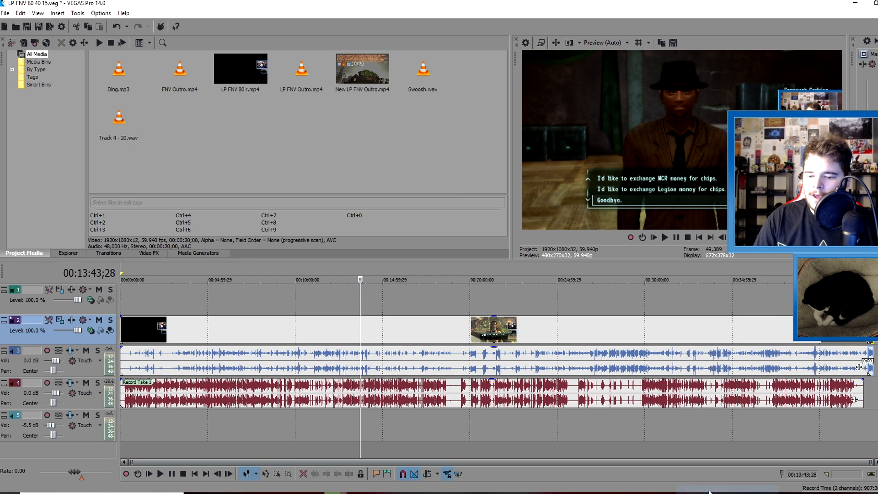
{"action": "right_click", "coordinate": [346, 367]}
{"action": "left_click", "coordinate": [366, 110]}
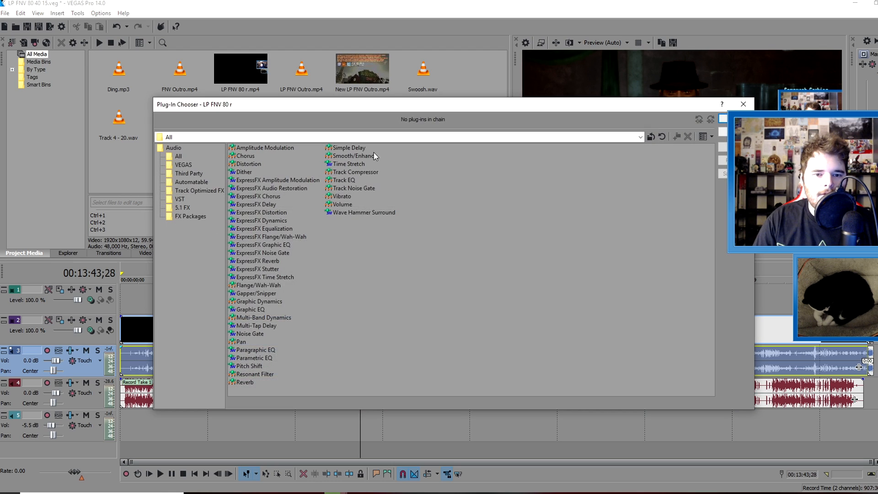
{"action": "left_click", "coordinate": [347, 205]}
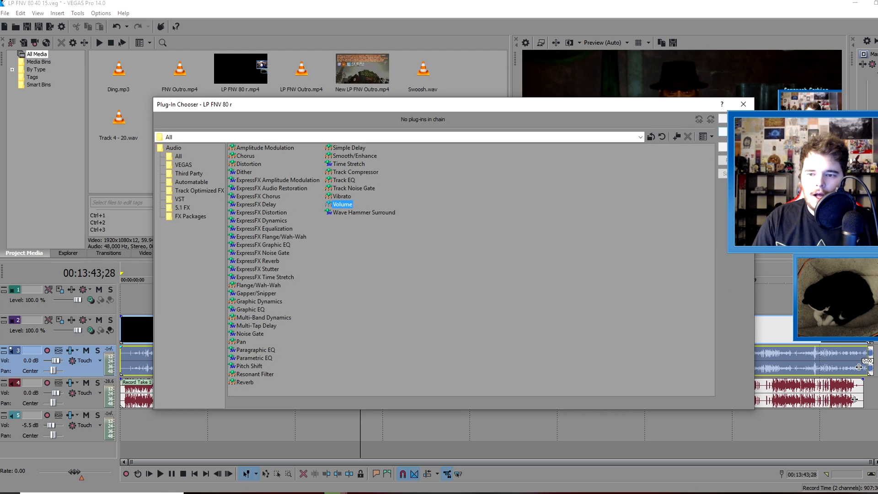
{"action": "left_click", "coordinate": [733, 132]}
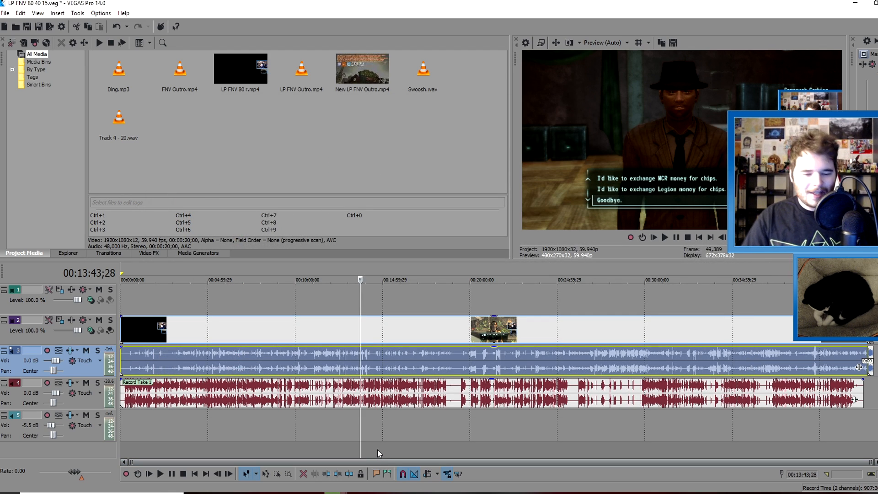
Step: Add the Volume effect to the gameplay audio event on track 3 using the "Fallout: New Vegas" preset
{"action": "right_click", "coordinate": [414, 364]}
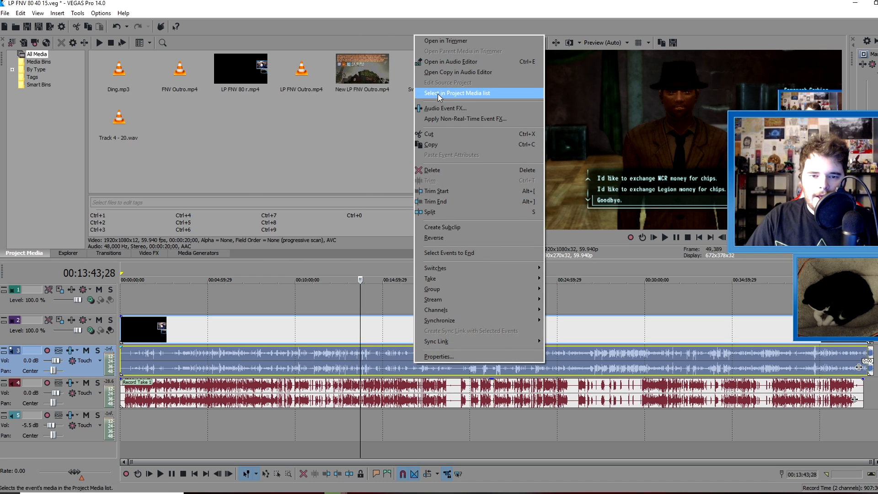
{"action": "left_click", "coordinate": [444, 109]}
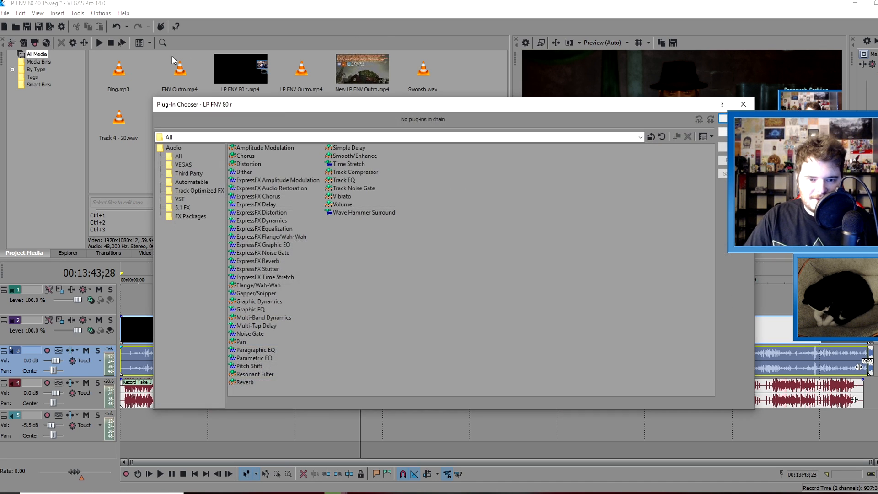
{"action": "left_click", "coordinate": [340, 204]}
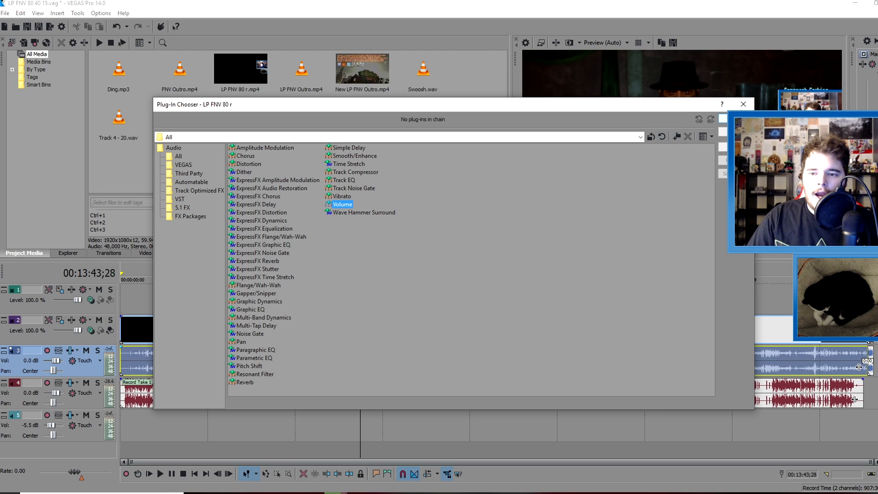
{"action": "left_click", "coordinate": [731, 119]}
{"action": "left_click", "coordinate": [191, 93]}
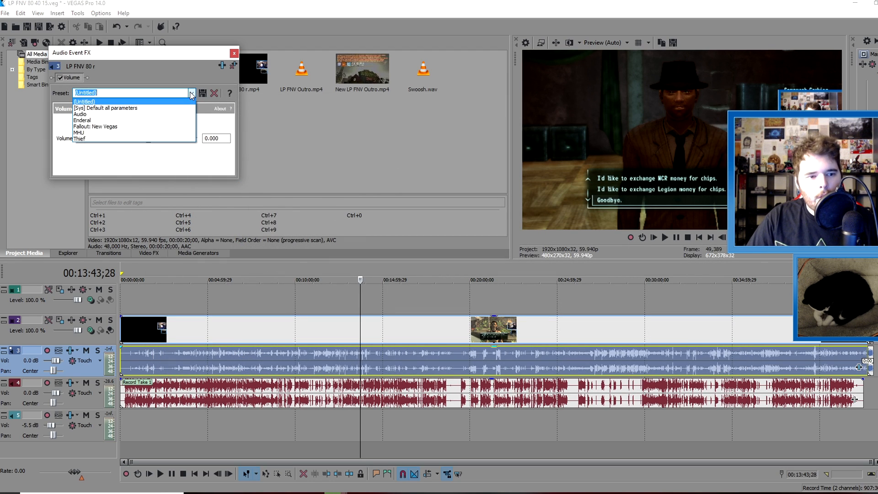
{"action": "left_click", "coordinate": [110, 126]}
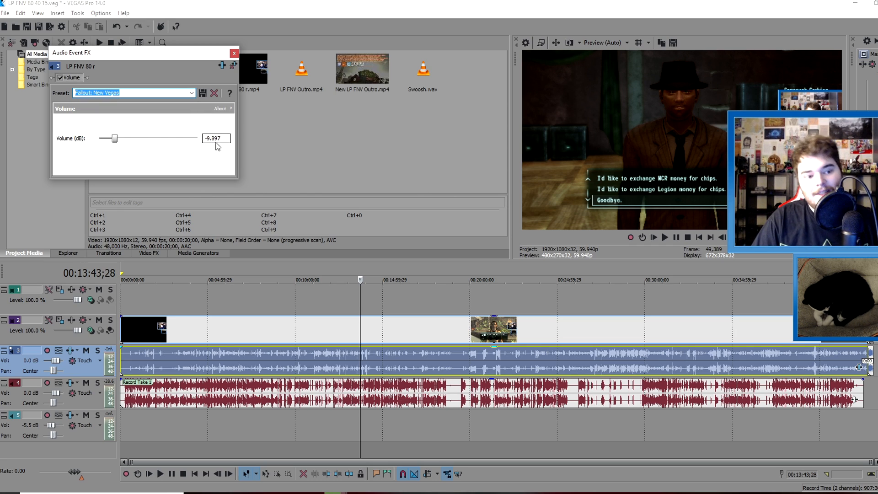
{"action": "left_click", "coordinate": [234, 53]}
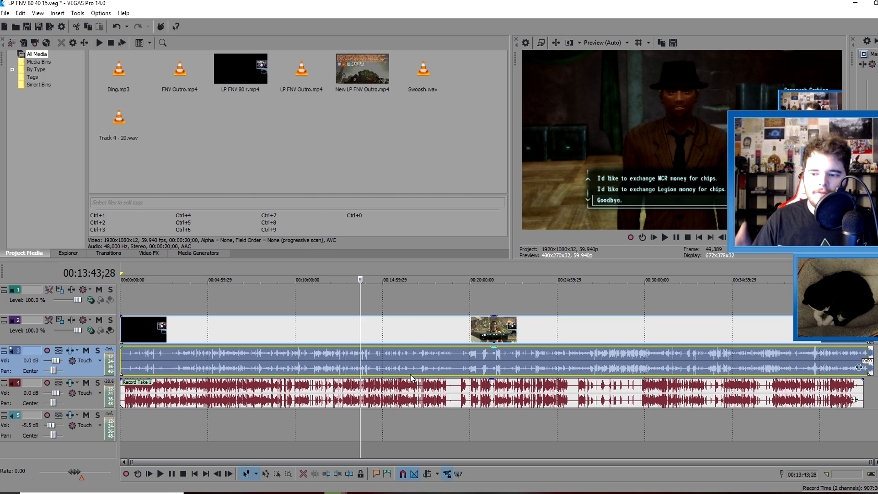
Step: Examine the outro's audio event at the end of track 3
{"action": "left_click", "coordinate": [871, 360]}
{"action": "scroll", "coordinate": [871, 362], "scroll_direction": "up", "scroll_amount": 5}
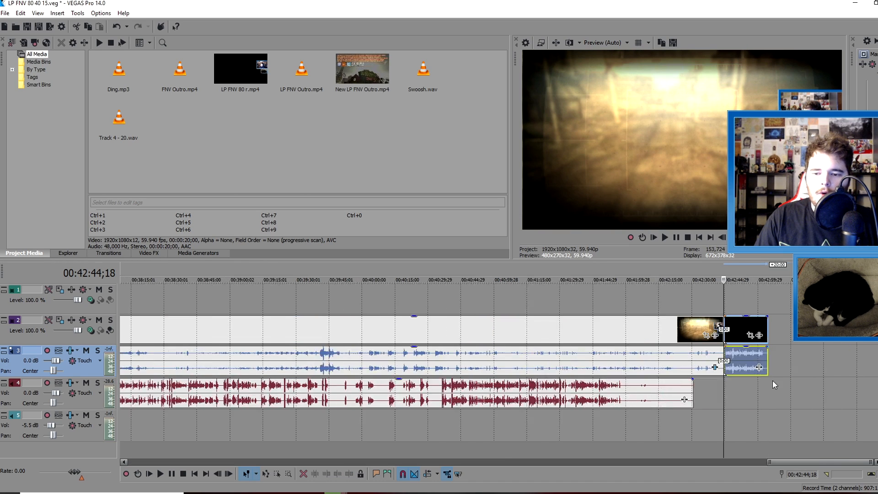
{"action": "scroll", "coordinate": [762, 382], "scroll_direction": "up", "scroll_amount": 3}
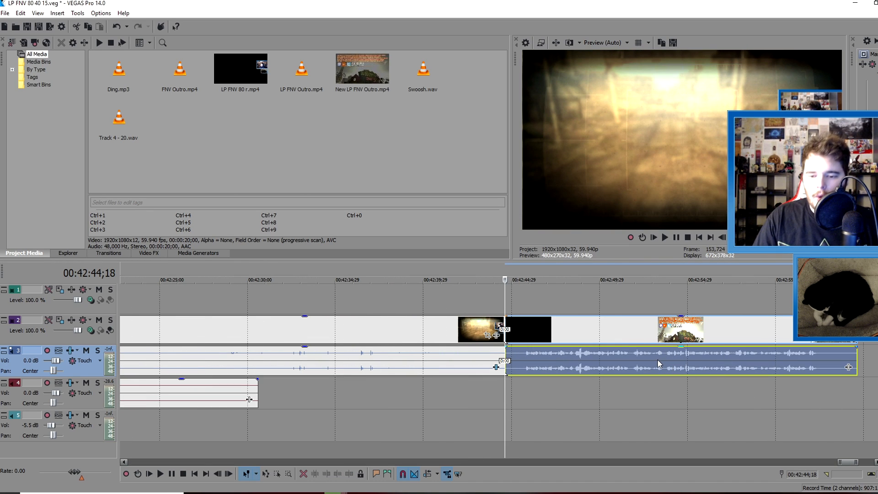
{"action": "scroll", "coordinate": [572, 380], "scroll_direction": "down", "scroll_amount": 10}
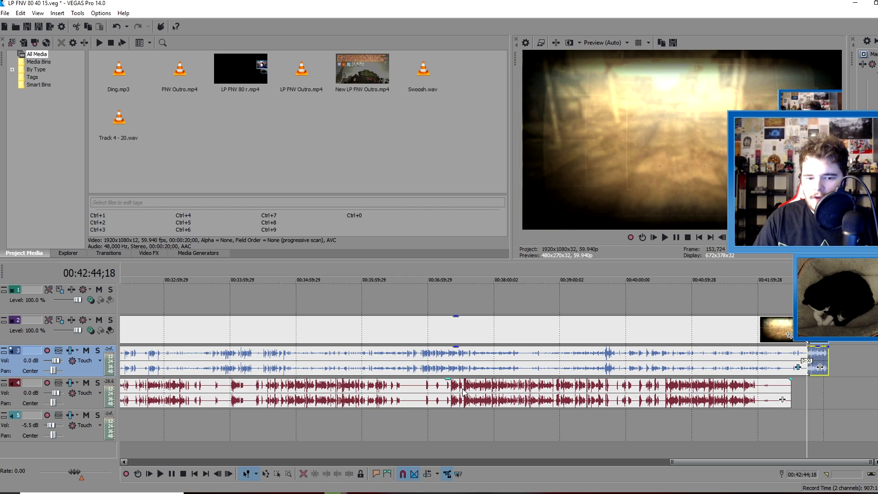
Step: Add the Volume effect to the recorded commentary event on track 4 using the "Audio" preset
{"action": "right_click", "coordinate": [337, 391]}
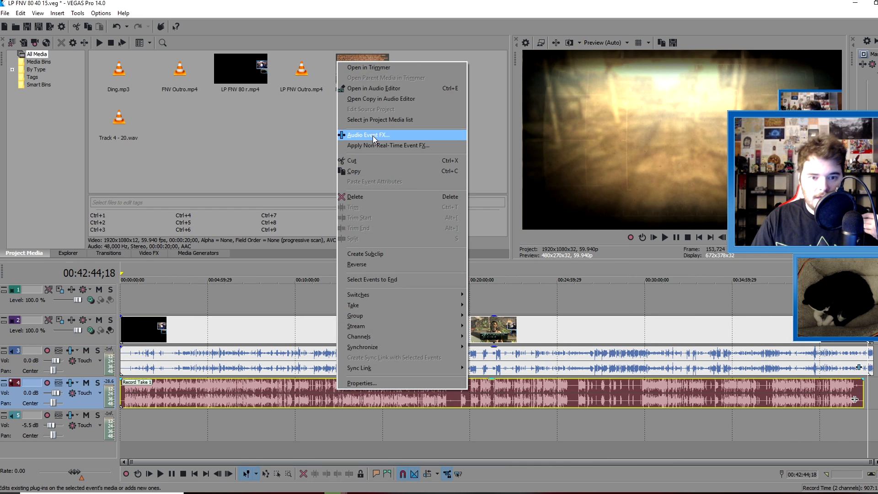
{"action": "left_click", "coordinate": [372, 136]}
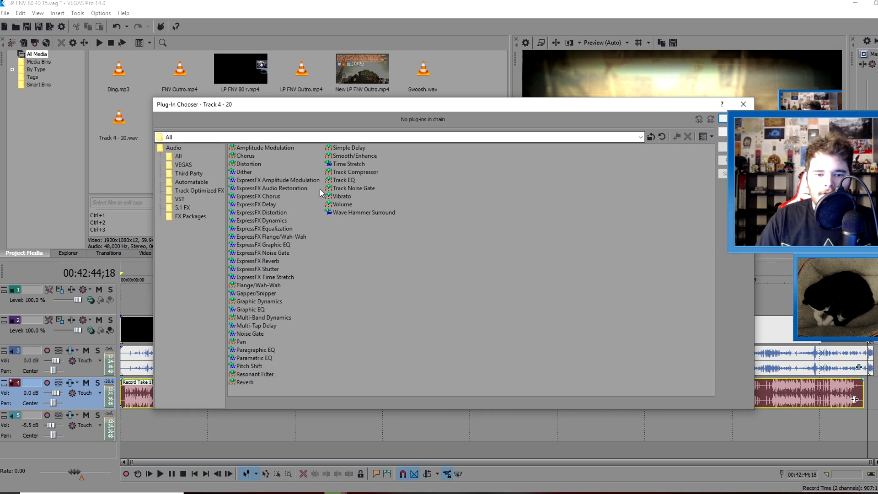
{"action": "left_click", "coordinate": [736, 118]}
{"action": "left_click", "coordinate": [191, 93]}
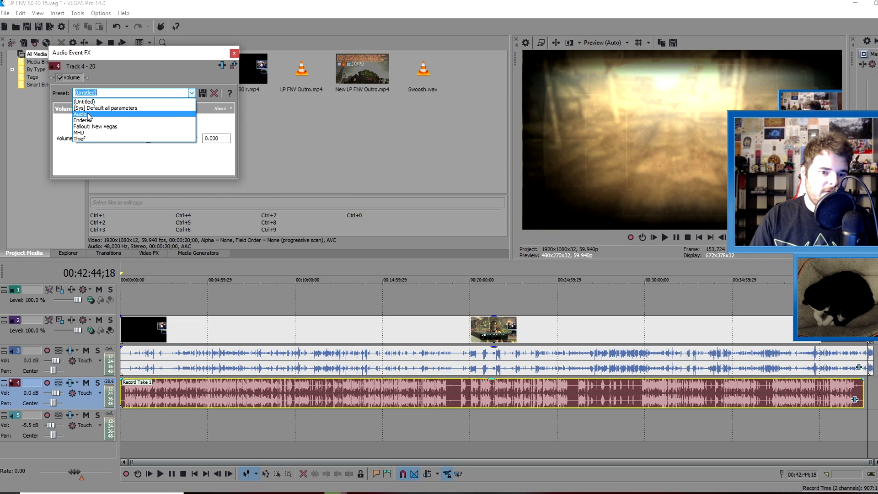
{"action": "left_click", "coordinate": [89, 115]}
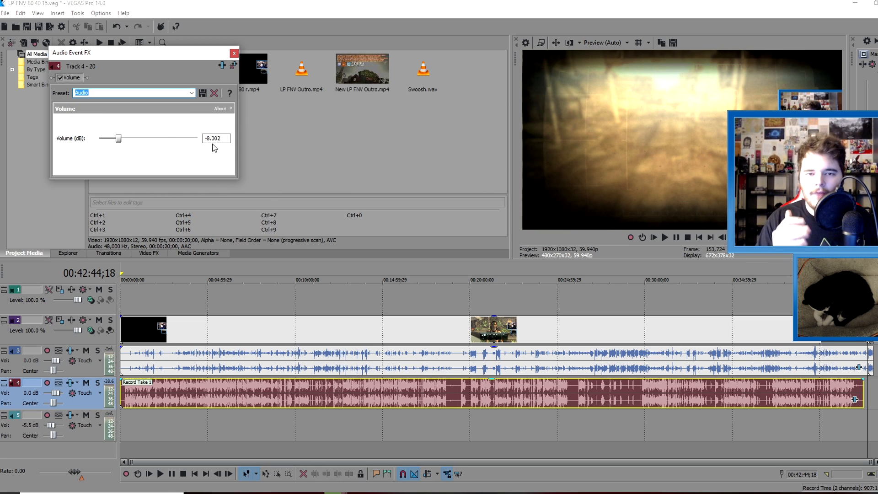
{"action": "left_click", "coordinate": [234, 53]}
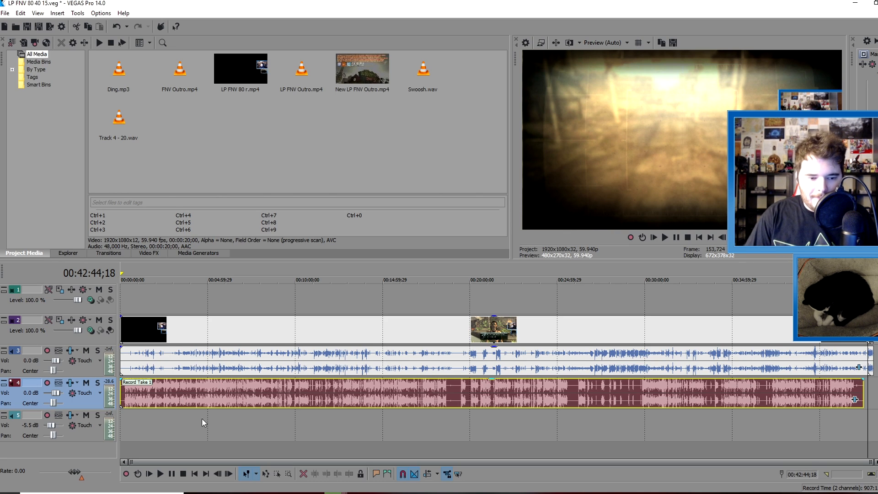
Step: Split the commentary on track 4 at 00:00:16;22, just before the first speech, and delete the silent section ahead of it
{"action": "left_click", "coordinate": [194, 475]}
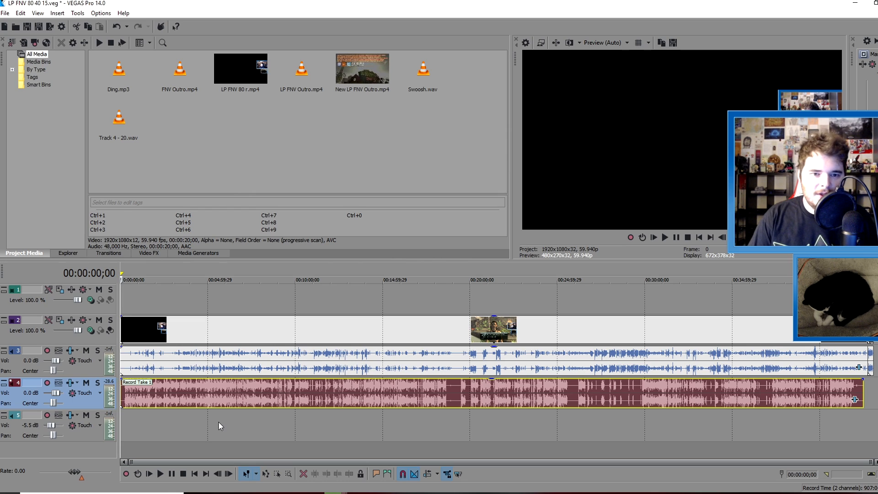
{"action": "scroll", "coordinate": [219, 422], "scroll_direction": "up", "scroll_amount": 10}
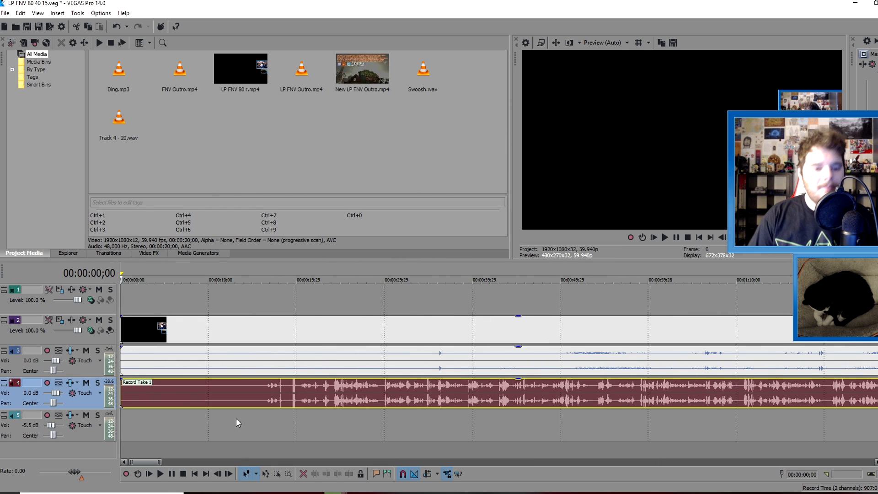
{"action": "scroll", "coordinate": [284, 404], "scroll_direction": "down", "scroll_amount": 8}
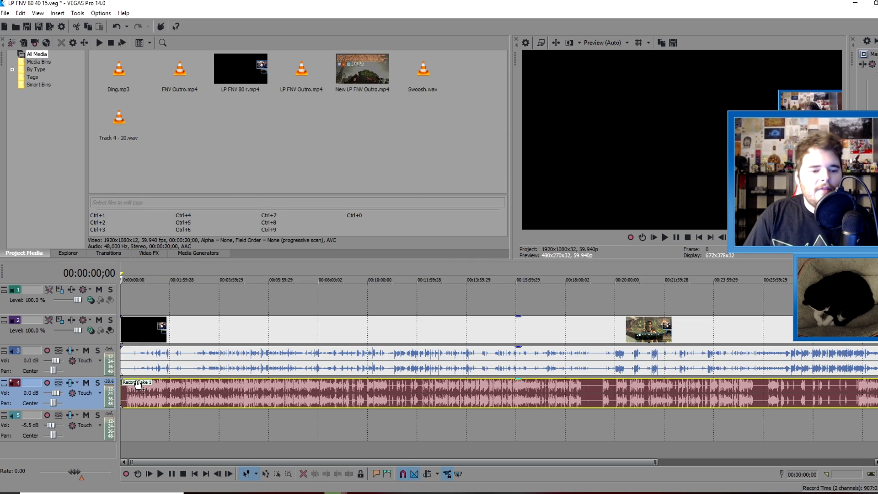
{"action": "scroll", "coordinate": [240, 418], "scroll_direction": "up", "scroll_amount": 12}
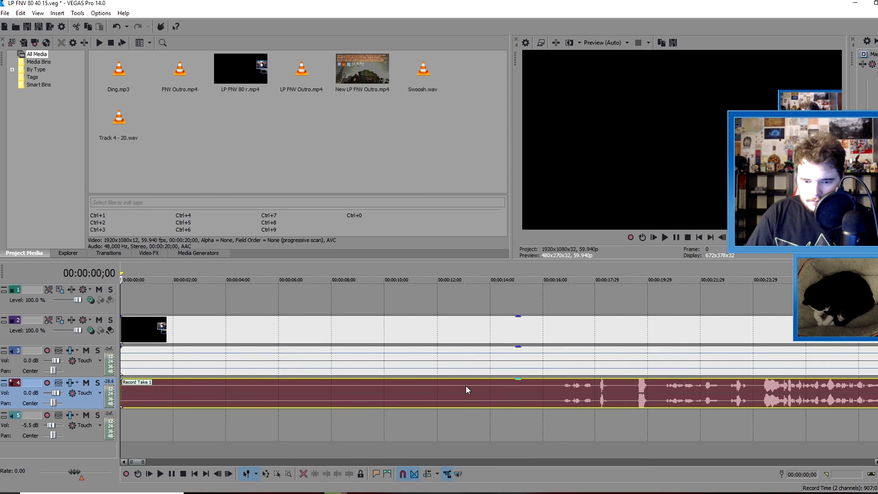
{"action": "left_click", "coordinate": [579, 394]}
{"action": "scroll", "coordinate": [535, 402], "scroll_direction": "up", "scroll_amount": 4}
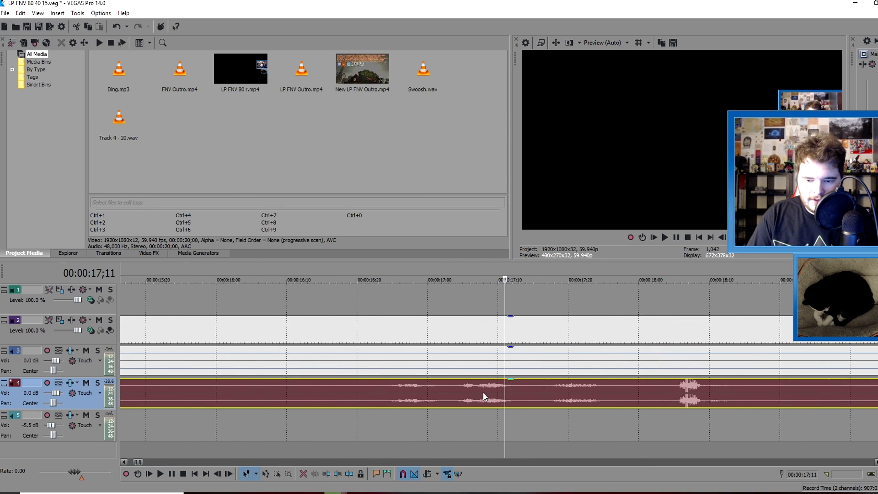
{"action": "scroll", "coordinate": [530, 396], "scroll_direction": "down", "scroll_amount": 5}
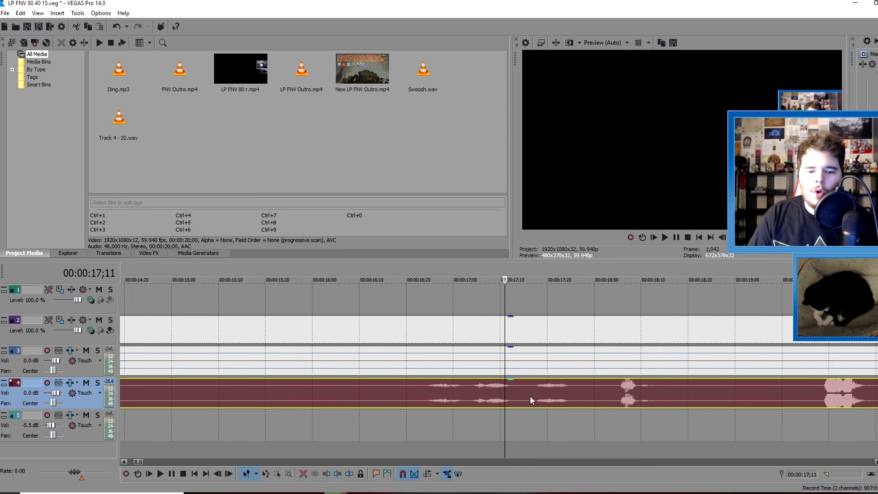
{"action": "left_click", "coordinate": [472, 390]}
{"action": "key", "text": "s"}
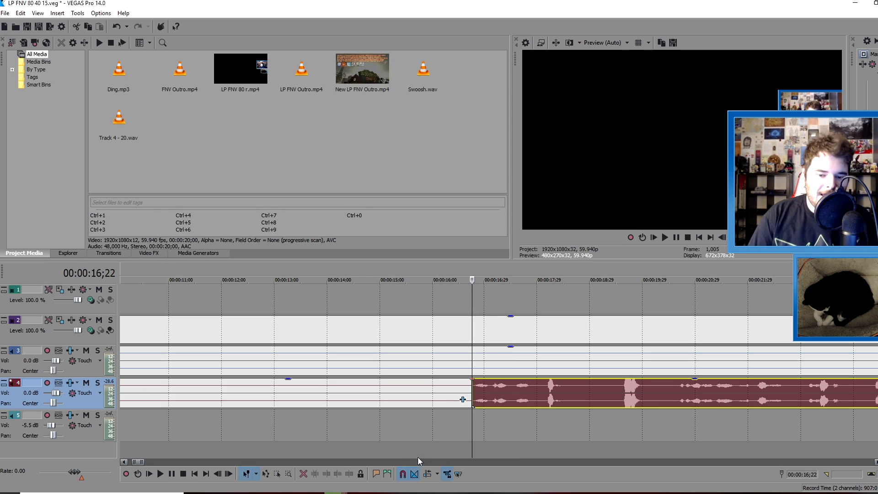
{"action": "left_click", "coordinate": [422, 397]}
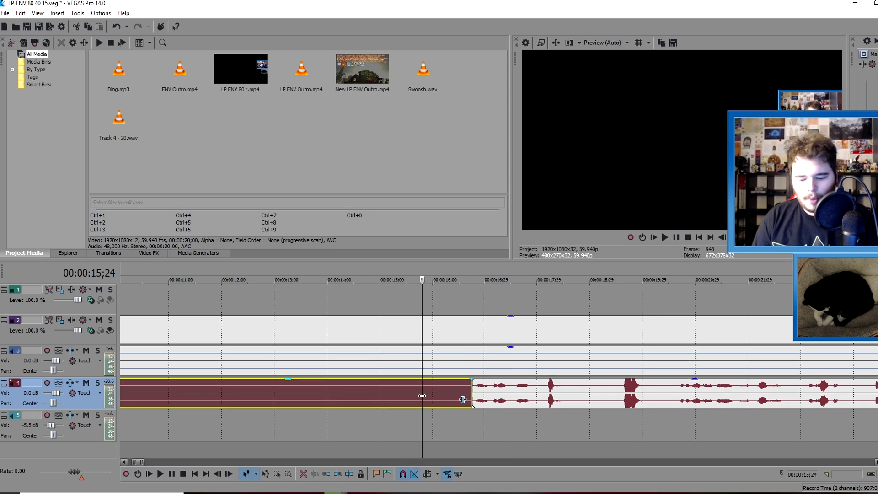
{"action": "key", "text": "Delete"}
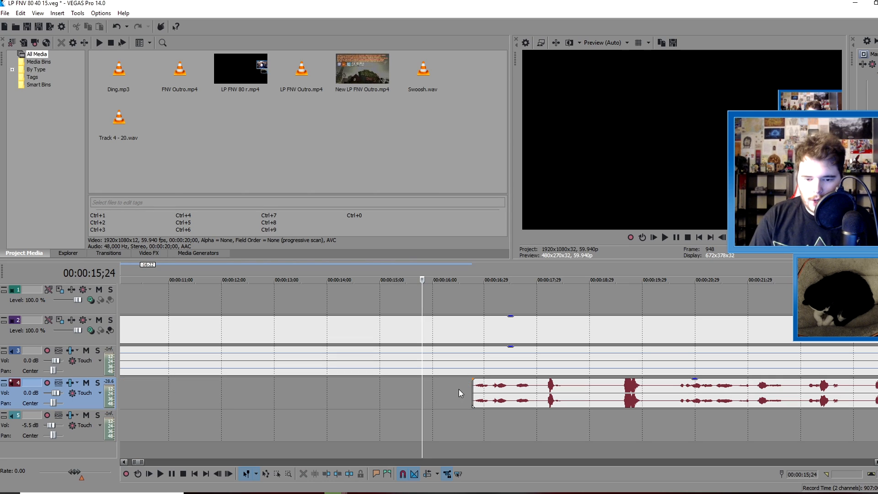
Step: Locate the first sound spike in the gameplay audio on track 3, around 00:00:36;08
{"action": "left_click", "coordinate": [423, 356]}
{"action": "left_click_drag", "start_coordinate": [423, 302], "coordinate": [281, 306]}
{"action": "scroll", "coordinate": [325, 325], "scroll_direction": "down", "scroll_amount": 10}
{"action": "scroll", "coordinate": [326, 325], "scroll_direction": "up", "scroll_amount": 8}
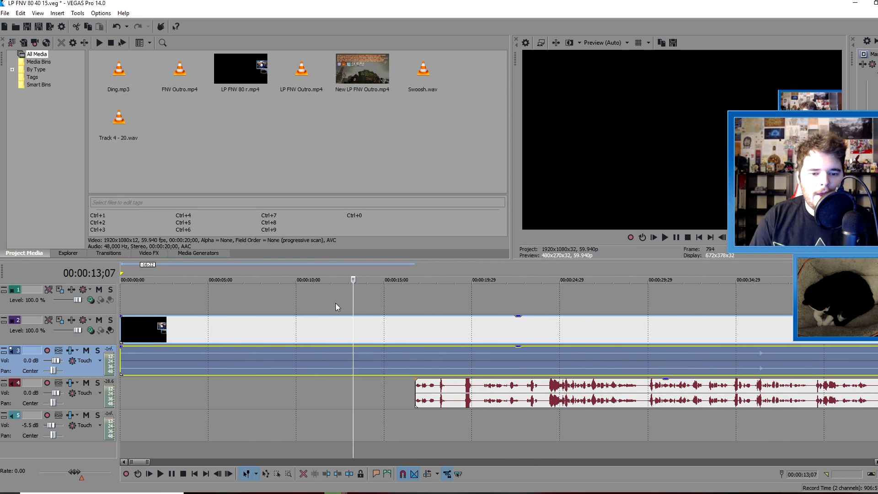
{"action": "left_click_drag", "start_coordinate": [353, 303], "coordinate": [759, 268]}
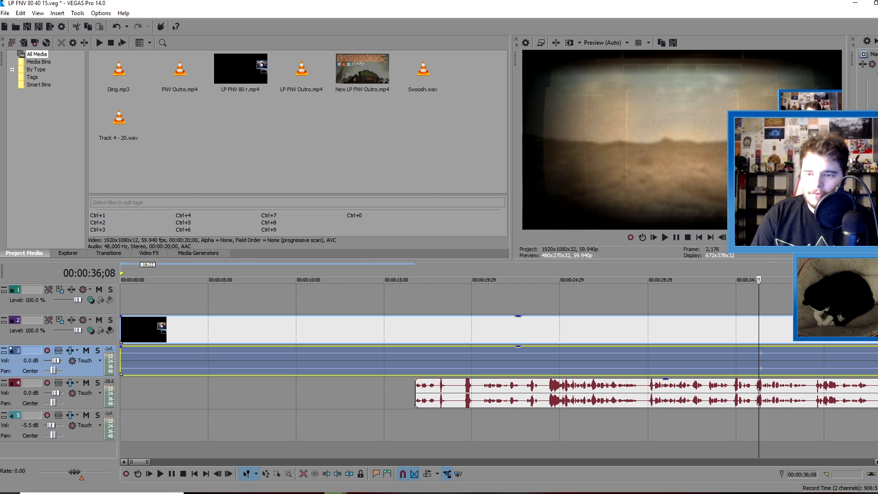
{"action": "scroll", "coordinate": [585, 353], "scroll_direction": "up", "scroll_amount": 5}
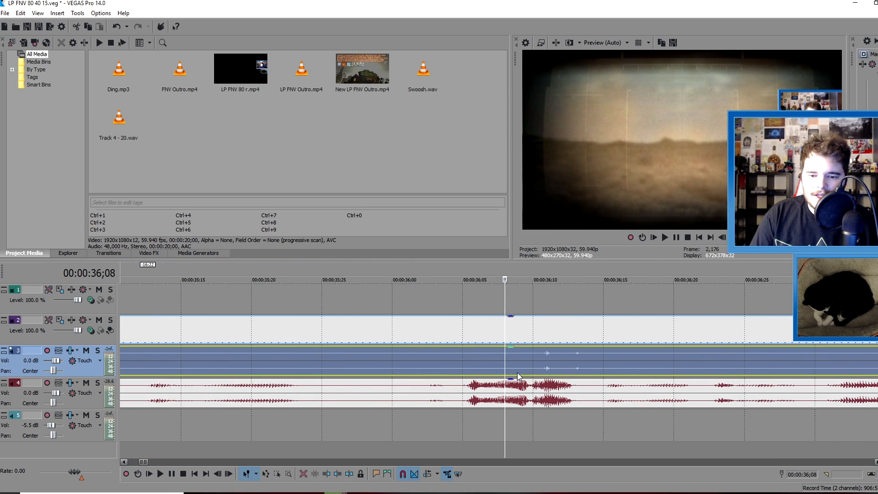
{"action": "scroll", "coordinate": [493, 343], "scroll_direction": "down", "scroll_amount": 3}
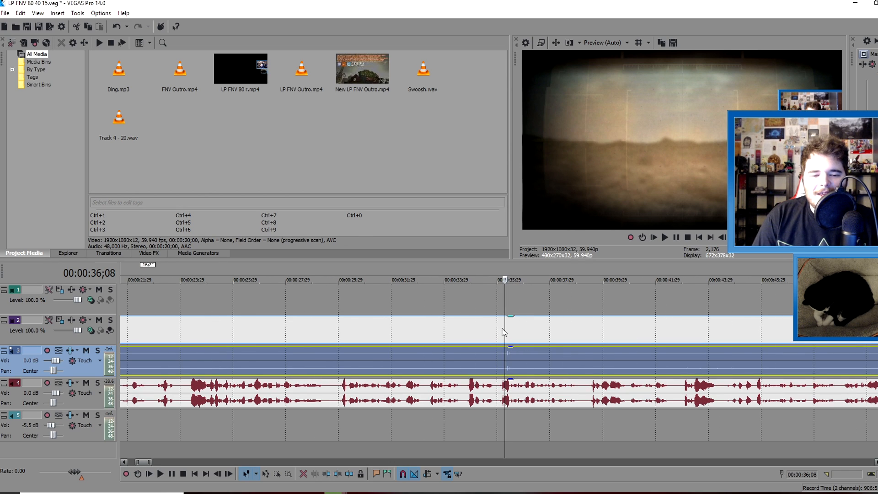
Step: Position the playhead frame by frame at about 00:00:36;07, just before the first spike in the gameplay audio
{"action": "scroll", "coordinate": [490, 339], "scroll_direction": "down", "scroll_amount": 1}
{"action": "scroll", "coordinate": [506, 328], "scroll_direction": "up", "scroll_amount": 4}
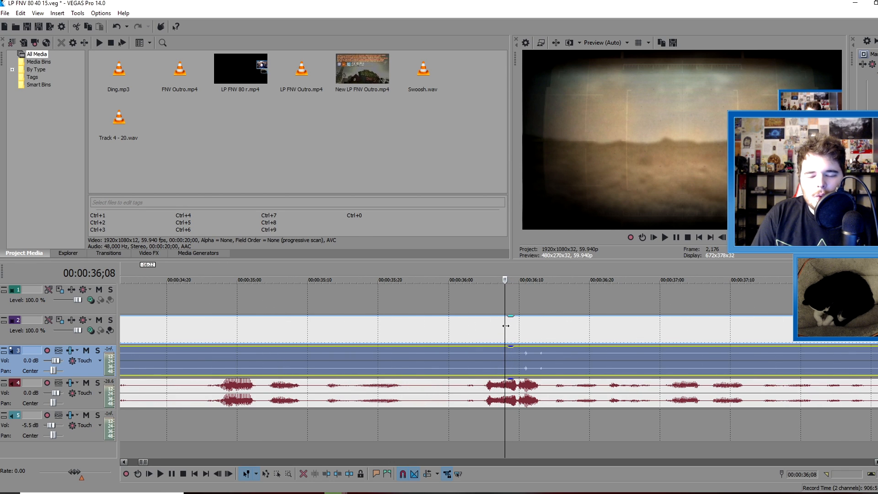
{"action": "left_click_drag", "start_coordinate": [506, 326], "coordinate": [487, 324]}
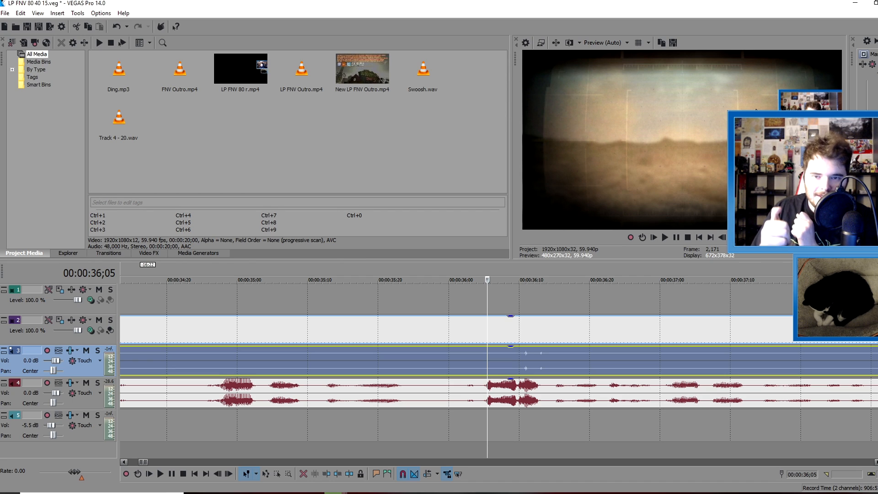
{"action": "left_click", "coordinate": [491, 357]}
{"action": "mouse_move", "coordinate": [491, 356]}
{"action": "left_mouse_down"}
{"action": "mouse_move", "coordinate": [473, 353]}
{"action": "mouse_move", "coordinate": [506, 348]}
{"action": "mouse_move", "coordinate": [498, 346]}
{"action": "left_mouse_up"}
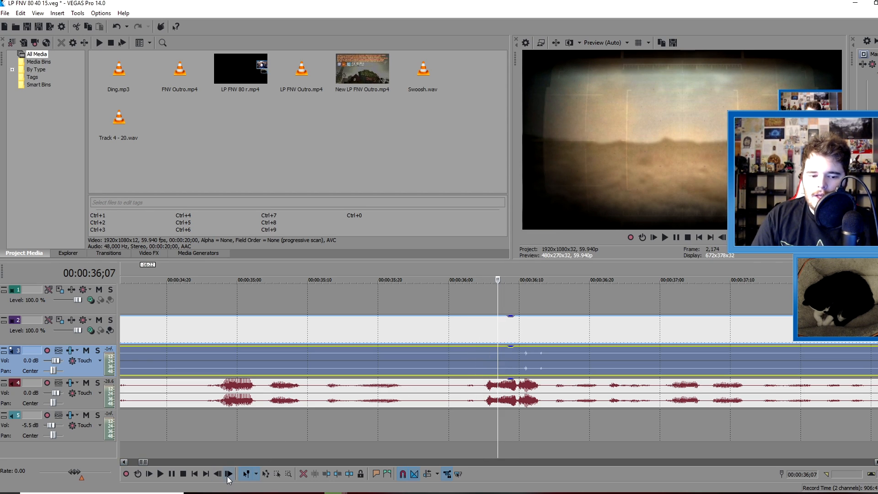
{"action": "left_click", "coordinate": [227, 475]}
{"action": "left_click", "coordinate": [219, 474]}
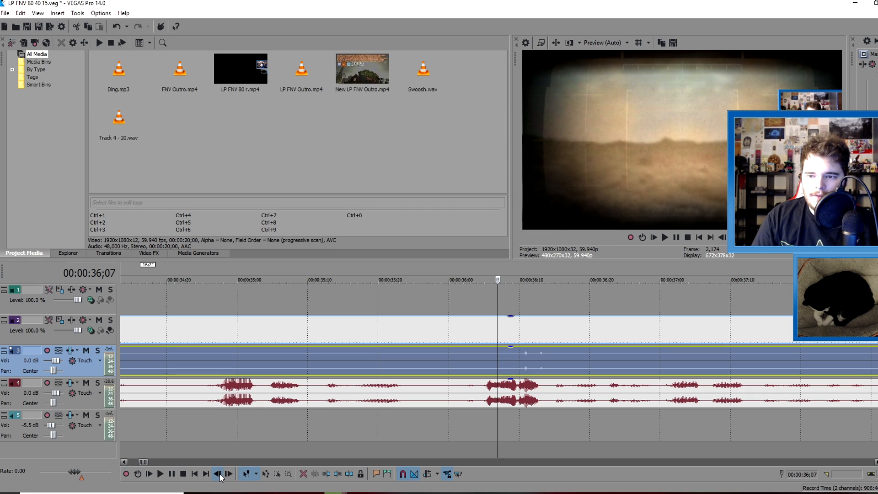
{"action": "left_click", "coordinate": [219, 475]}
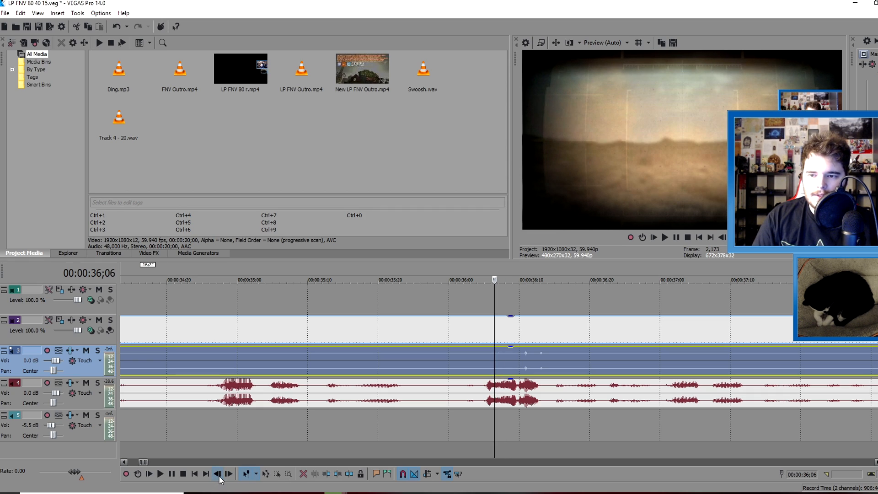
{"action": "left_click", "coordinate": [228, 475]}
{"action": "left_click", "coordinate": [229, 474]}
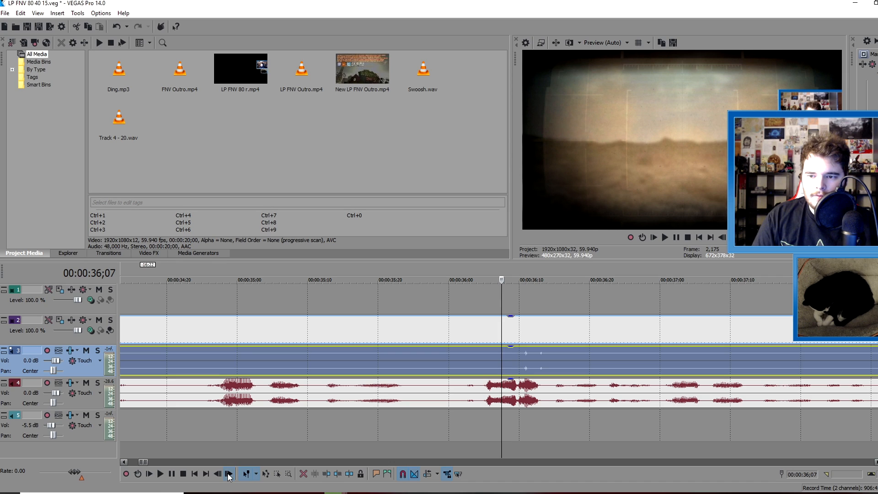
{"action": "left_click", "coordinate": [219, 474]}
Step: Move the commentary event on track 4 later so its early loud spike falls near the gameplay sound around 00:00:36
{"action": "left_click", "coordinate": [259, 392]}
{"action": "scroll", "coordinate": [346, 394], "scroll_direction": "down", "scroll_amount": 5}
{"action": "left_click_drag", "start_coordinate": [544, 386], "coordinate": [699, 385]}
{"action": "left_click_drag", "start_coordinate": [293, 392], "coordinate": [546, 388]}
{"action": "left_click_drag", "start_coordinate": [262, 397], "coordinate": [703, 394]}
{"action": "left_click_drag", "start_coordinate": [505, 397], "coordinate": [482, 394]}
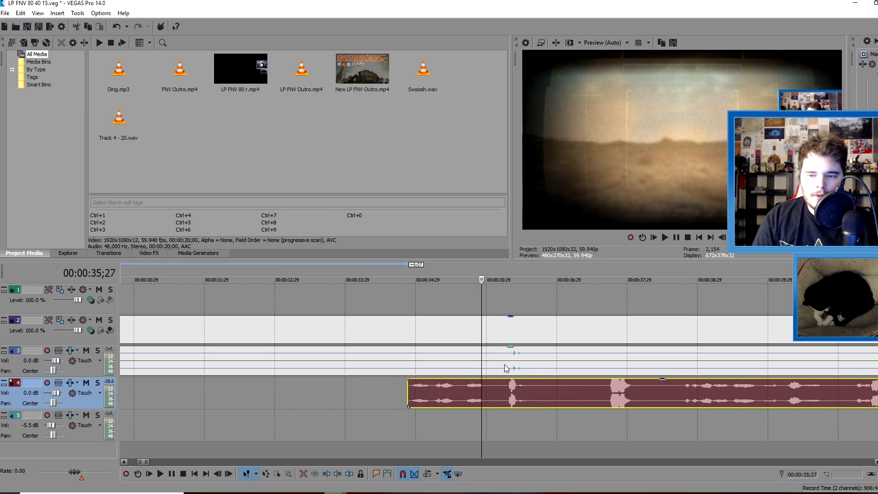
Step: Nudge the commentary on track 4 about 3 frames earlier to align its spike with the gameplay sound at 00:00:36;07
{"action": "left_click", "coordinate": [505, 364]}
{"action": "scroll", "coordinate": [499, 366], "scroll_direction": "up", "scroll_amount": 5}
{"action": "mouse_move", "coordinate": [504, 357]}
{"action": "left_mouse_down"}
{"action": "mouse_move", "coordinate": [526, 356]}
{"action": "mouse_move", "coordinate": [512, 356]}
{"action": "left_mouse_up"}
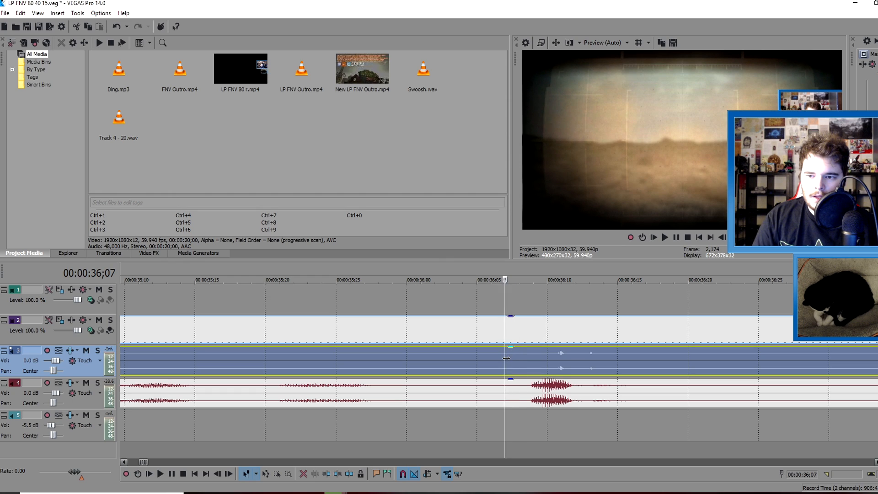
{"action": "left_click", "coordinate": [217, 474]}
{"action": "scroll", "coordinate": [320, 427], "scroll_direction": "down", "scroll_amount": 3}
{"action": "scroll", "coordinate": [430, 400], "scroll_direction": "up", "scroll_amount": 5}
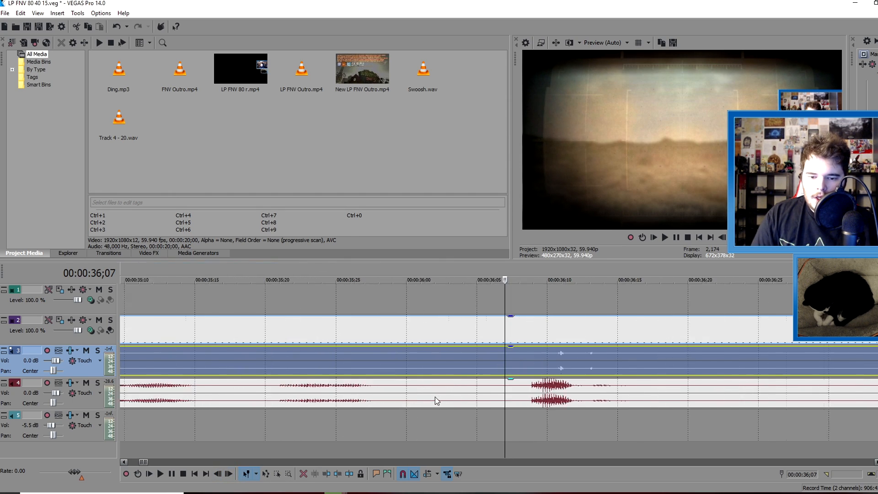
{"action": "left_click", "coordinate": [597, 394]}
{"action": "mouse_move", "coordinate": [558, 394]}
{"action": "left_mouse_down"}
{"action": "mouse_move", "coordinate": [540, 398]}
{"action": "mouse_move", "coordinate": [550, 396]}
{"action": "left_mouse_up"}
{"action": "scroll", "coordinate": [408, 427], "scroll_direction": "down", "scroll_amount": 2}
{"action": "scroll", "coordinate": [408, 424], "scroll_direction": "down", "scroll_amount": 1}
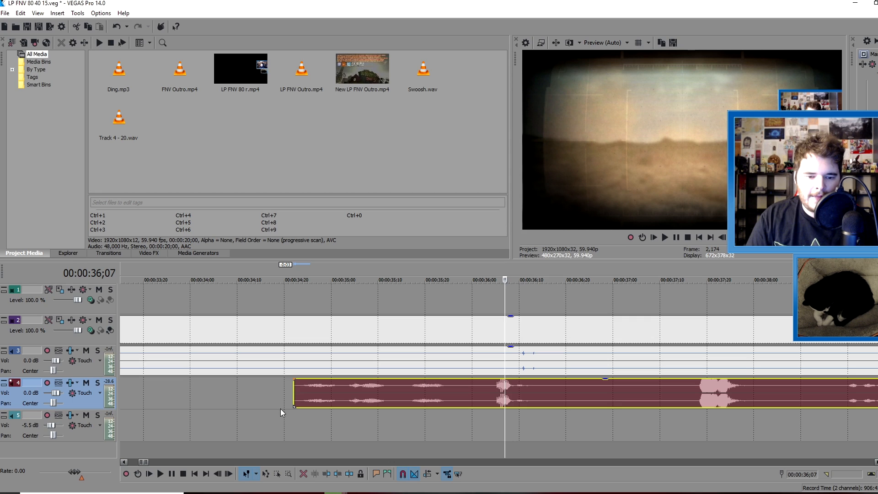
Step: Play back from just before the commentary's start to check its sync with the gameplay audio
{"action": "left_click", "coordinate": [282, 414]}
{"action": "left_click", "coordinate": [162, 477]}
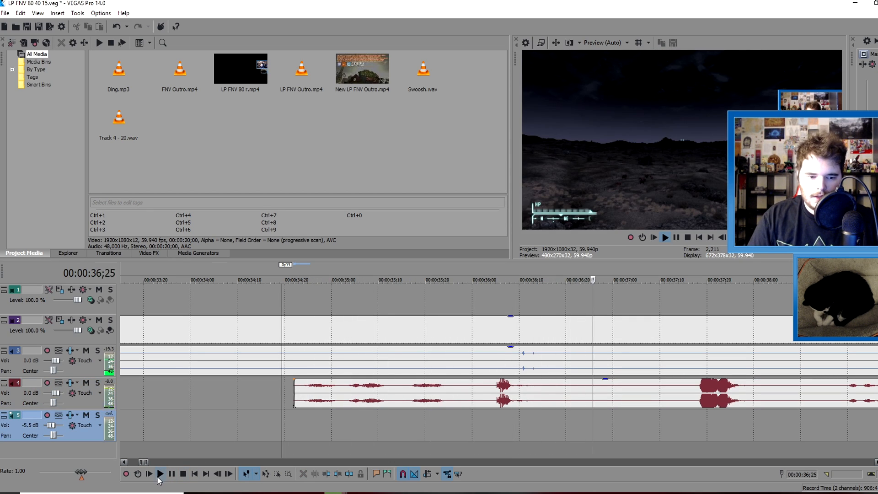
{"action": "left_click", "coordinate": [163, 473]}
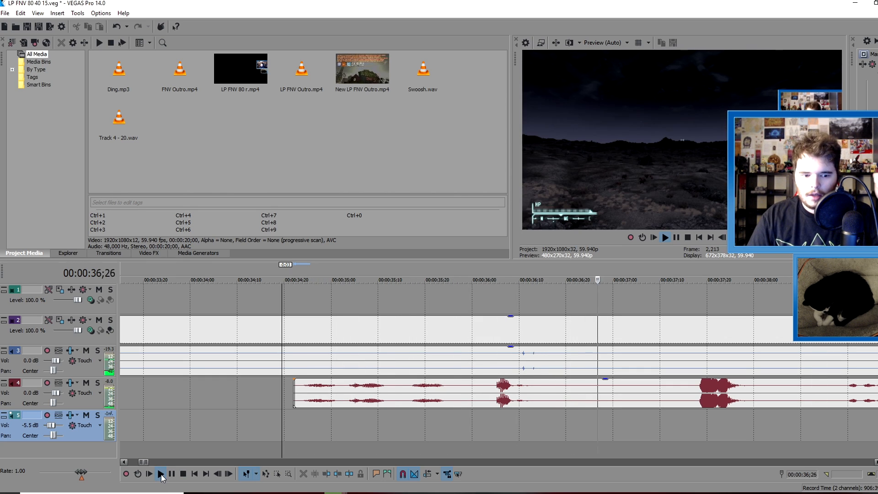
{"action": "left_click", "coordinate": [162, 475]}
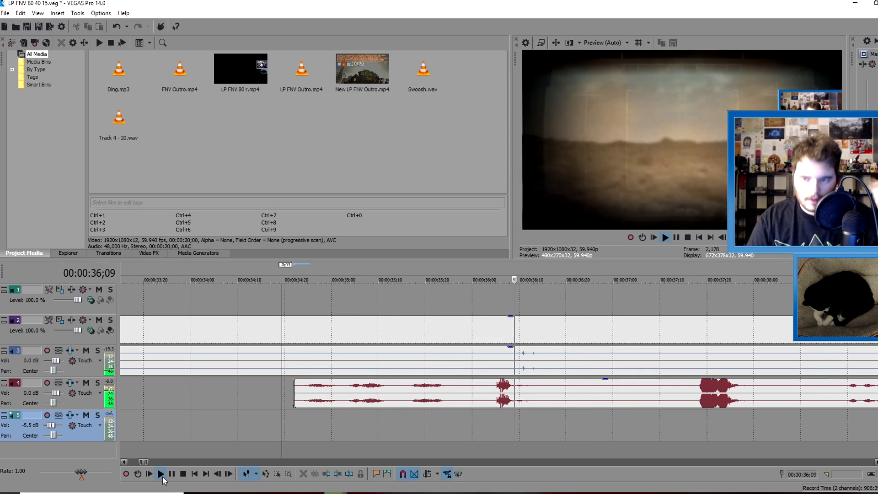
{"action": "left_click", "coordinate": [171, 474]}
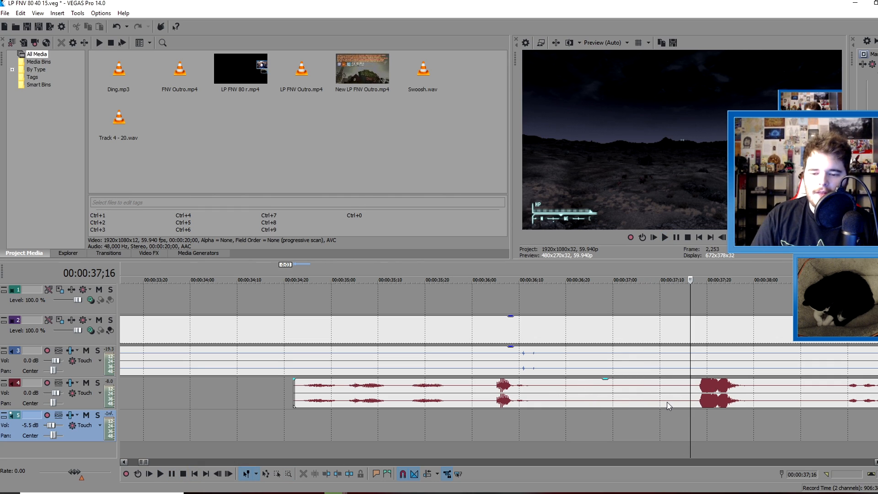
Step: Split the commentary, gameplay video and gameplay audio at 00:00:37;11, just before the next loud commentary burst
{"action": "left_click", "coordinate": [667, 399]}
{"action": "mouse_move", "coordinate": [667, 389]}
{"action": "left_mouse_down"}
{"action": "mouse_move", "coordinate": [659, 396]}
{"action": "mouse_move", "coordinate": [704, 399]}
{"action": "mouse_move", "coordinate": [660, 402]}
{"action": "left_mouse_up"}
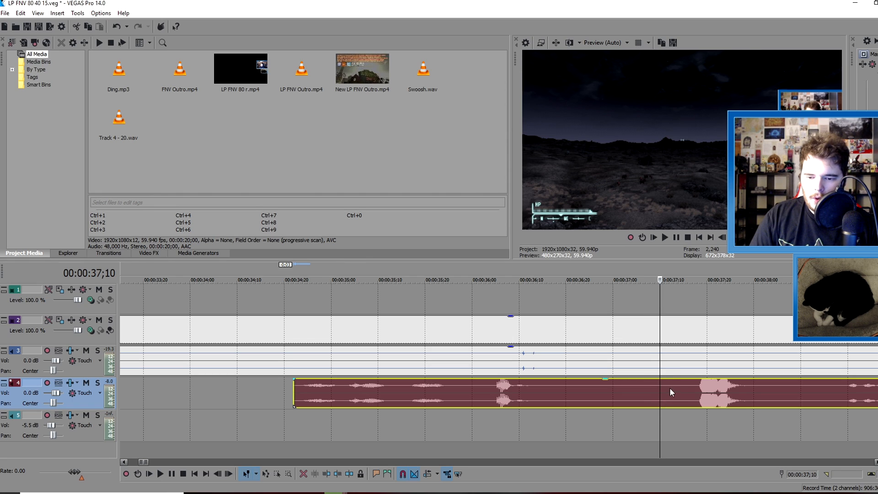
{"action": "left_click", "coordinate": [665, 386]}
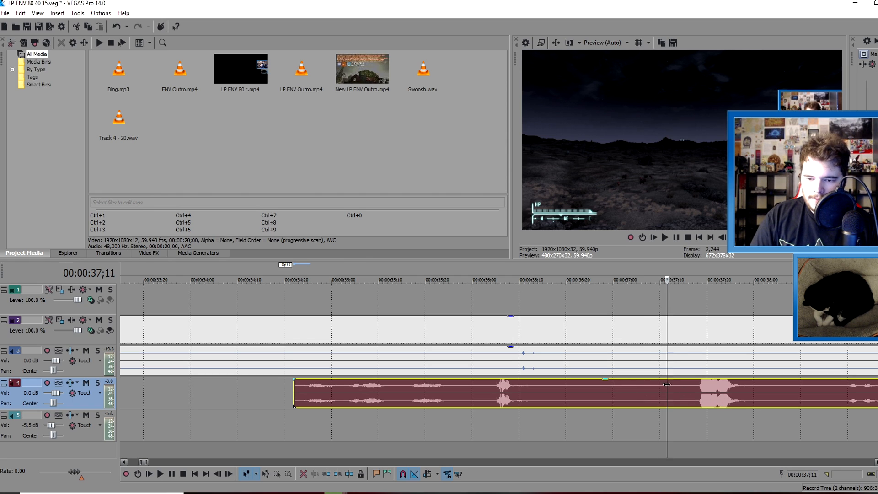
{"action": "key", "text": "s"}
{"action": "left_click", "coordinate": [667, 366]}
{"action": "key", "text": "s"}
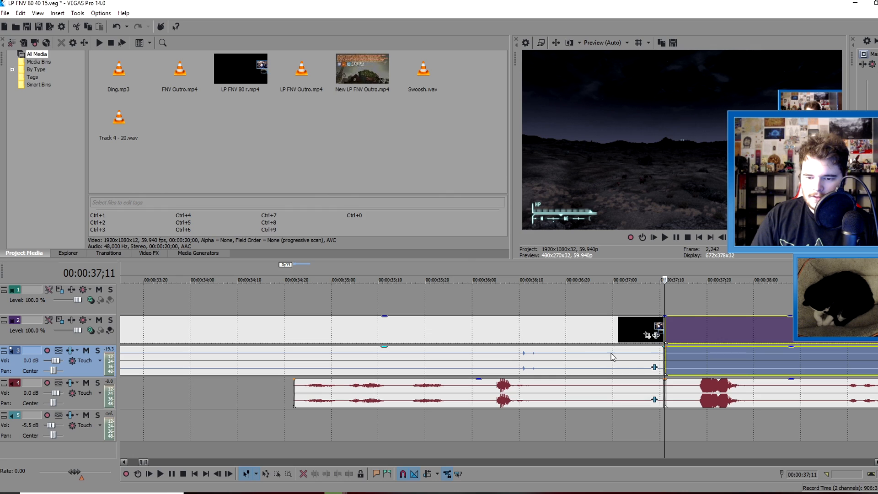
Step: Delete the gameplay and commentary sections ahead of the 00:00:37;11 split
{"action": "left_click", "coordinate": [578, 356]}
{"action": "key", "text": "Delete"}
{"action": "left_click", "coordinate": [570, 405]}
{"action": "key", "text": "Delete"}
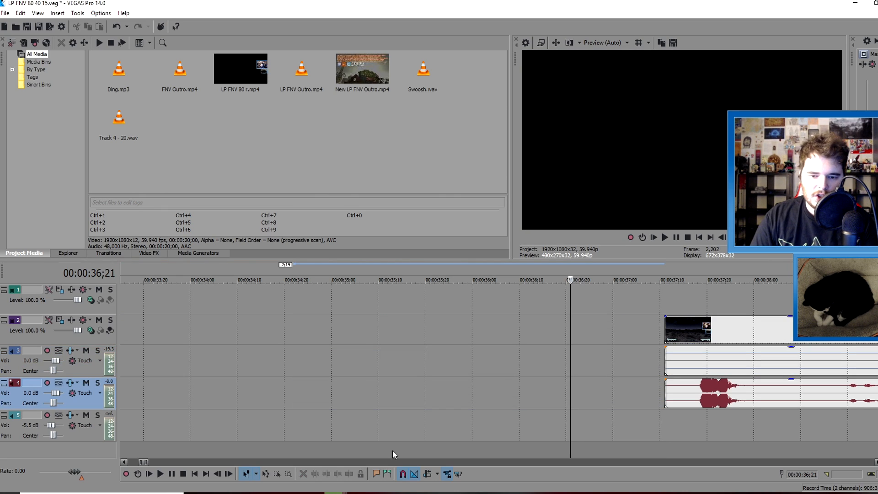
Step: Move the gameplay video with its audio, and the commentary on track 4, so they all start at 00:00:00;15
{"action": "left_click", "coordinate": [194, 474]}
{"action": "left_click", "coordinate": [174, 394]}
{"action": "left_click", "coordinate": [153, 394]}
{"action": "left_click", "coordinate": [174, 396]}
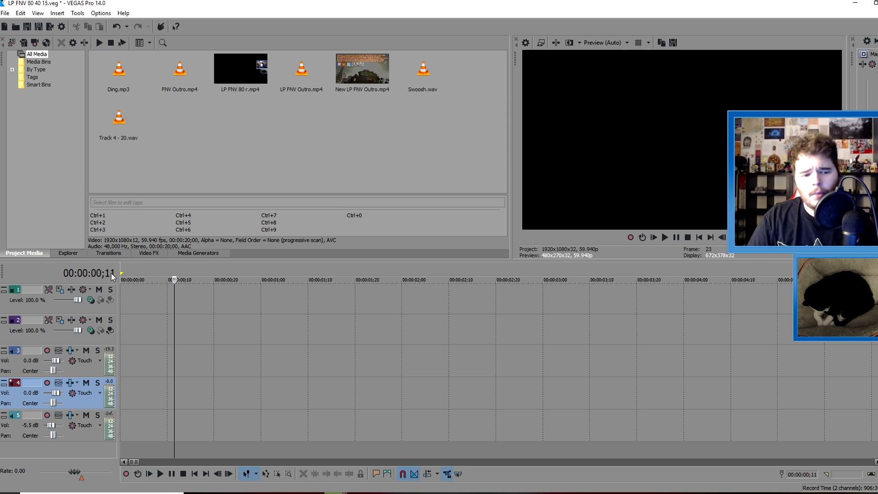
{"action": "left_click", "coordinate": [229, 474]}
{"action": "left_click", "coordinate": [229, 474]}
{"action": "left_click", "coordinate": [229, 474]}
{"action": "left_click", "coordinate": [228, 474]}
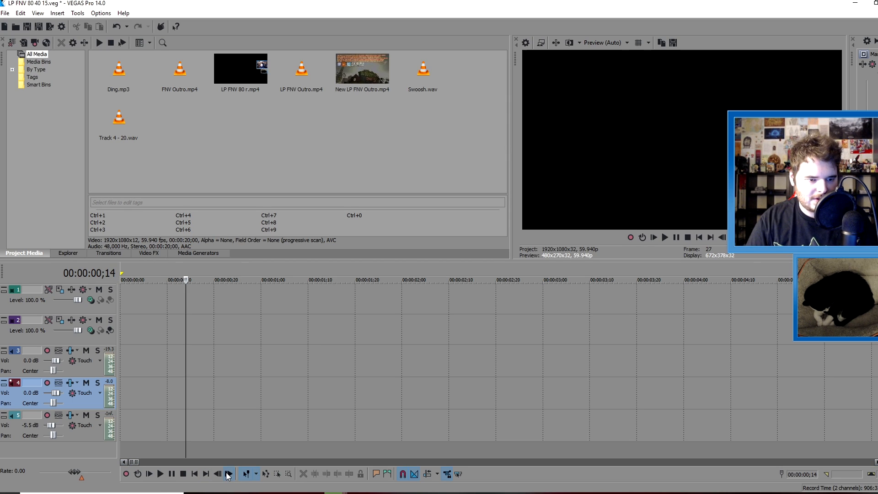
{"action": "left_click", "coordinate": [229, 474]}
{"action": "left_click", "coordinate": [228, 474]}
{"action": "left_click", "coordinate": [228, 474]}
{"action": "scroll", "coordinate": [319, 367], "scroll_direction": "down", "scroll_amount": 10}
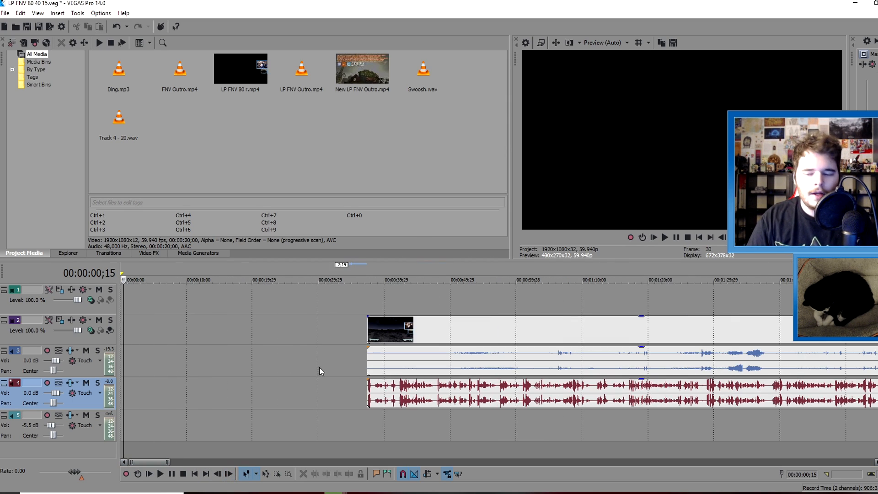
{"action": "left_click_drag", "start_coordinate": [401, 341], "coordinate": [158, 329]}
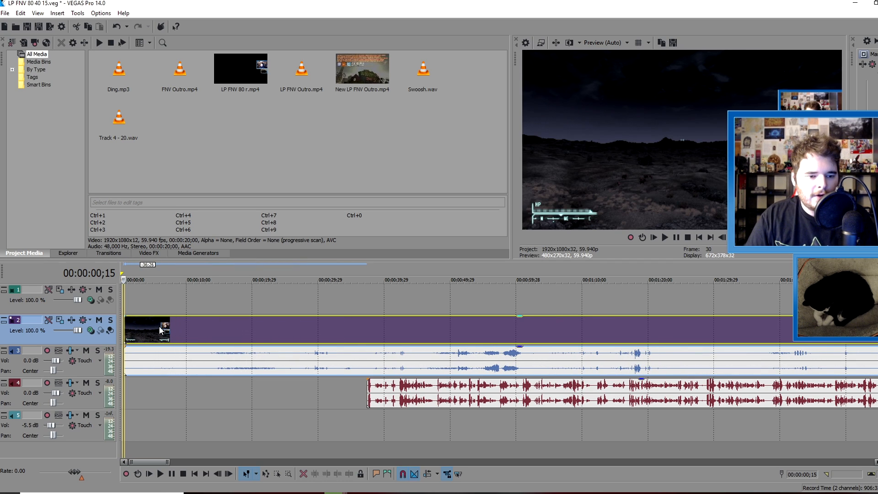
{"action": "left_click_drag", "start_coordinate": [399, 393], "coordinate": [154, 395]}
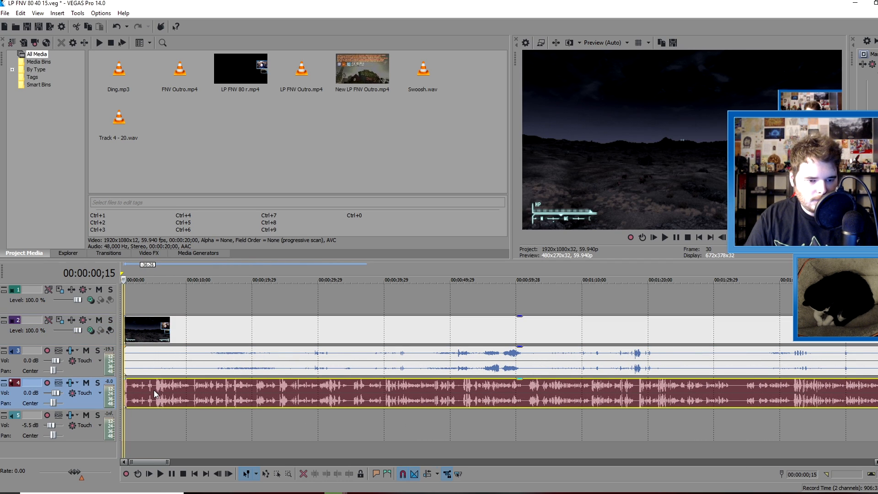
Step: Play the episode's opening from the start of the timeline to check the trimmed gameplay and commentary
{"action": "left_click", "coordinate": [195, 474]}
{"action": "scroll", "coordinate": [194, 421], "scroll_direction": "up", "scroll_amount": 6}
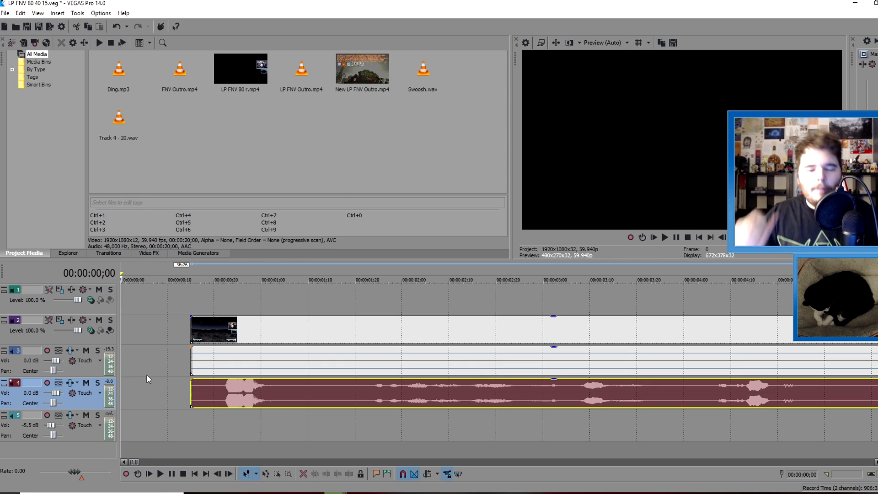
{"action": "left_click", "coordinate": [160, 475]}
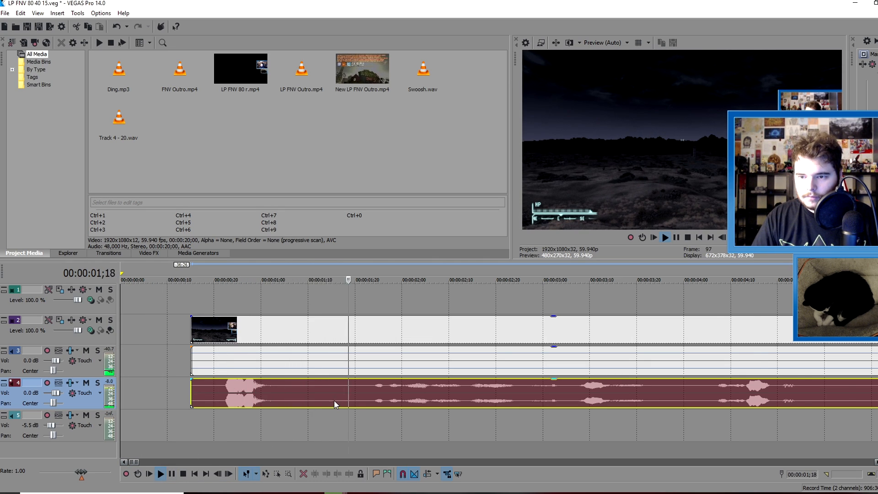
{"action": "scroll", "coordinate": [332, 404], "scroll_direction": "down", "scroll_amount": 4}
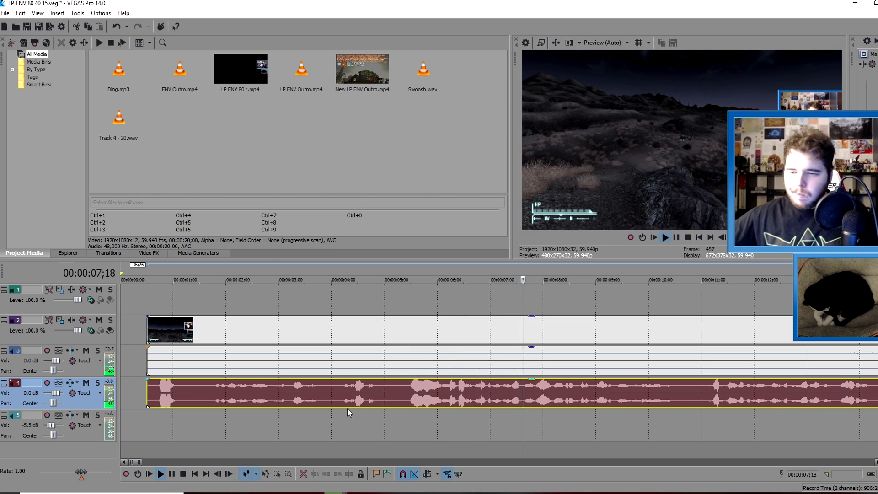
{"action": "left_click", "coordinate": [172, 474]}
{"action": "left_click", "coordinate": [161, 474]}
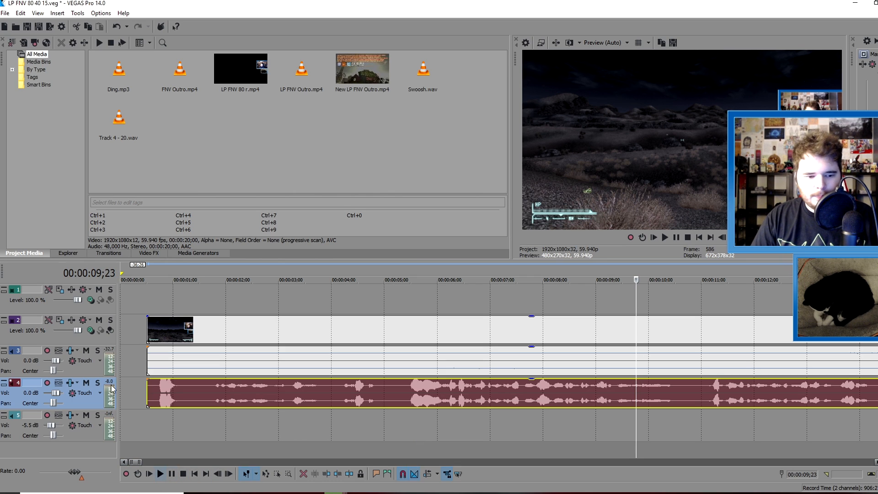
Step: Mute the commentary on track 4 and play the gameplay audio by itself
{"action": "left_click", "coordinate": [86, 382]}
{"action": "left_click", "coordinate": [161, 473]}
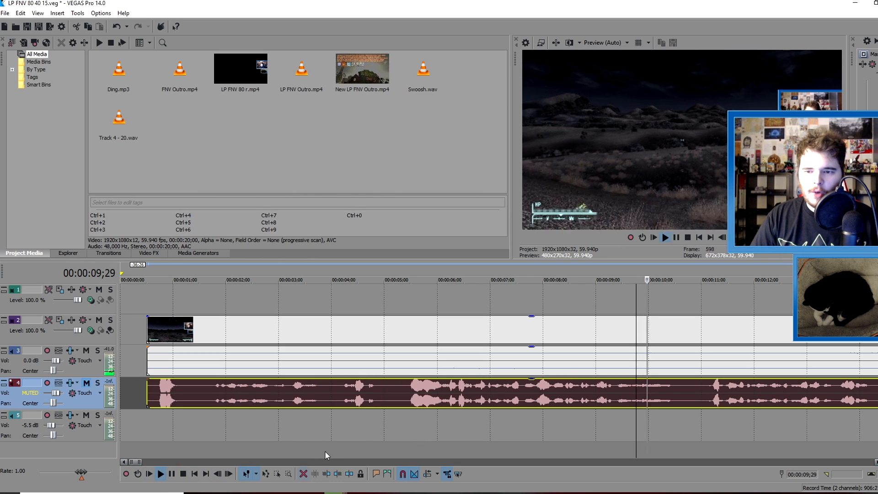
{"action": "scroll", "coordinate": [495, 405], "scroll_direction": "down", "scroll_amount": 5}
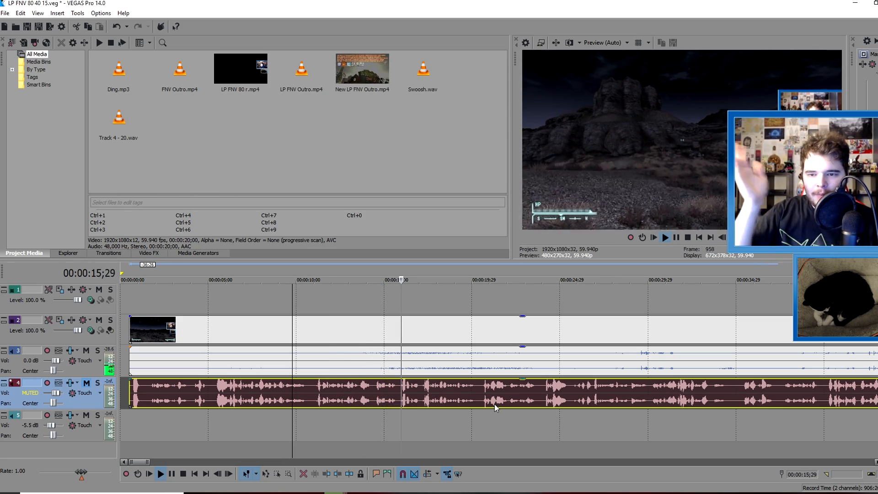
{"action": "left_click", "coordinate": [171, 476]}
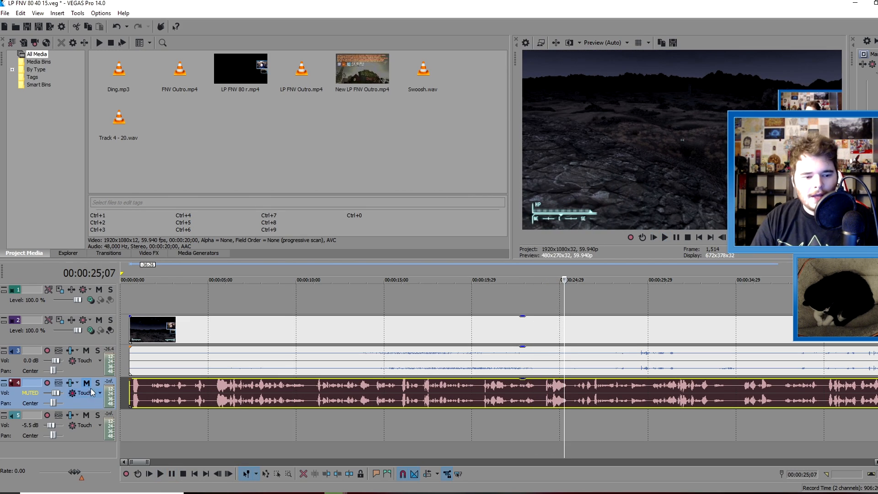
{"action": "left_click", "coordinate": [98, 320]}
{"action": "left_click", "coordinate": [99, 320]}
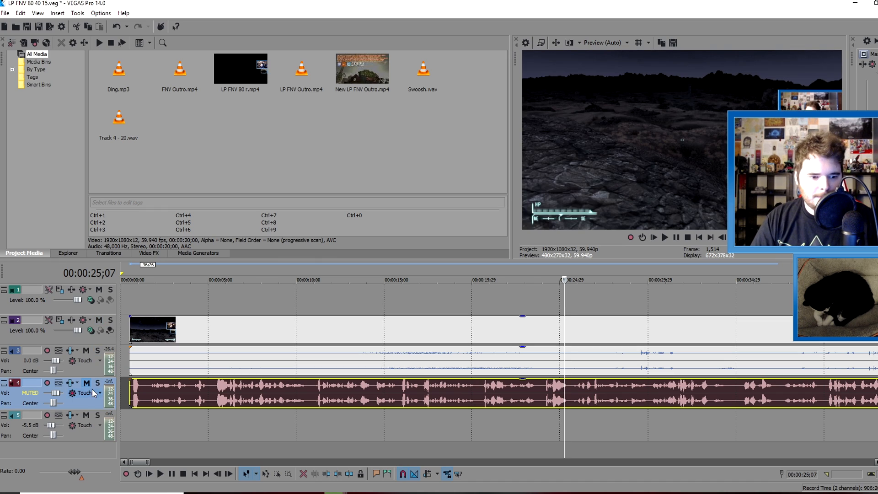
Step: Unmute the commentary on track 4 and play it together with the gameplay audio around 00:00:58
{"action": "left_click", "coordinate": [86, 383]}
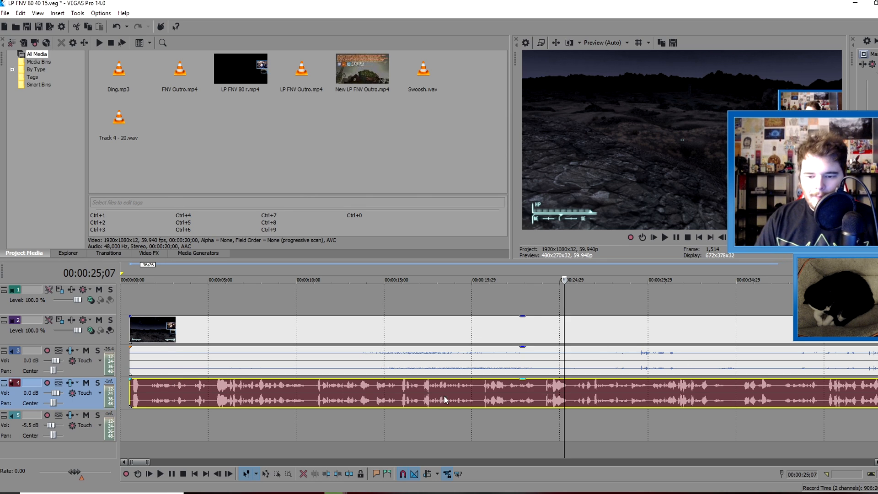
{"action": "scroll", "coordinate": [497, 384], "scroll_direction": "down", "scroll_amount": 4}
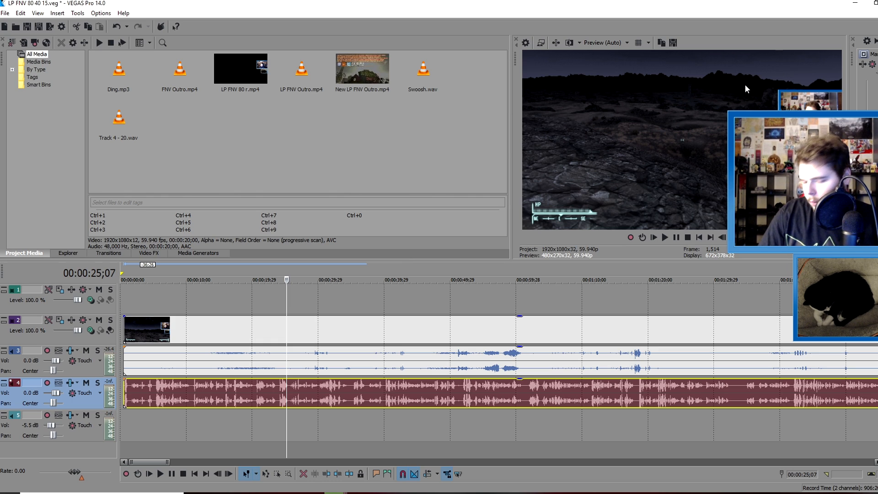
{"action": "scroll", "coordinate": [614, 386], "scroll_direction": "up", "scroll_amount": 5}
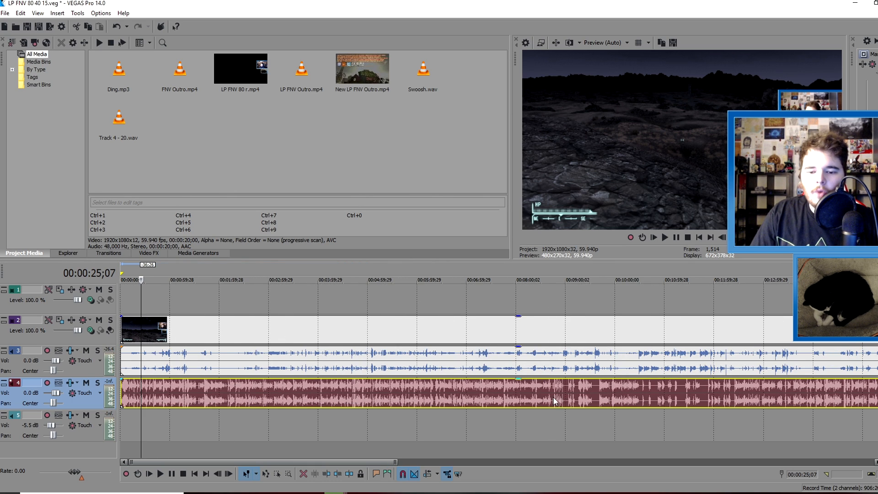
{"action": "scroll", "coordinate": [503, 400], "scroll_direction": "down", "scroll_amount": 3}
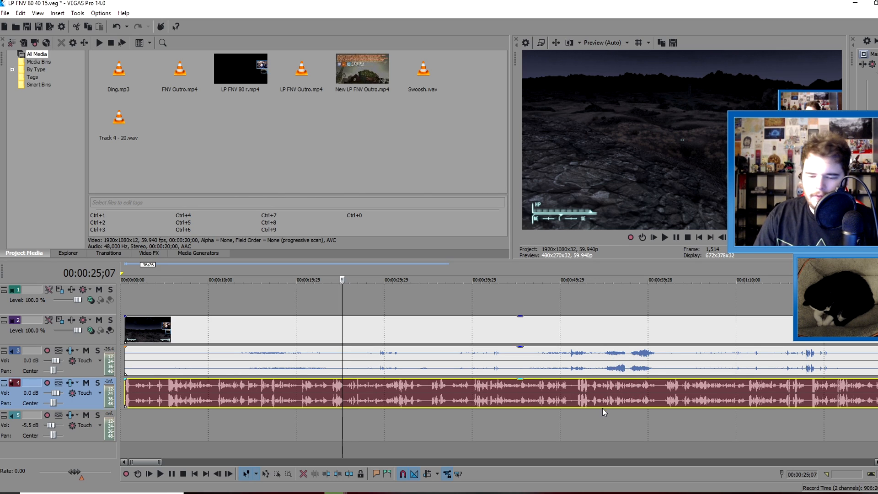
{"action": "left_click", "coordinate": [627, 392]}
{"action": "left_click", "coordinate": [161, 473]}
{"action": "scroll", "coordinate": [289, 410], "scroll_direction": "up", "scroll_amount": 3}
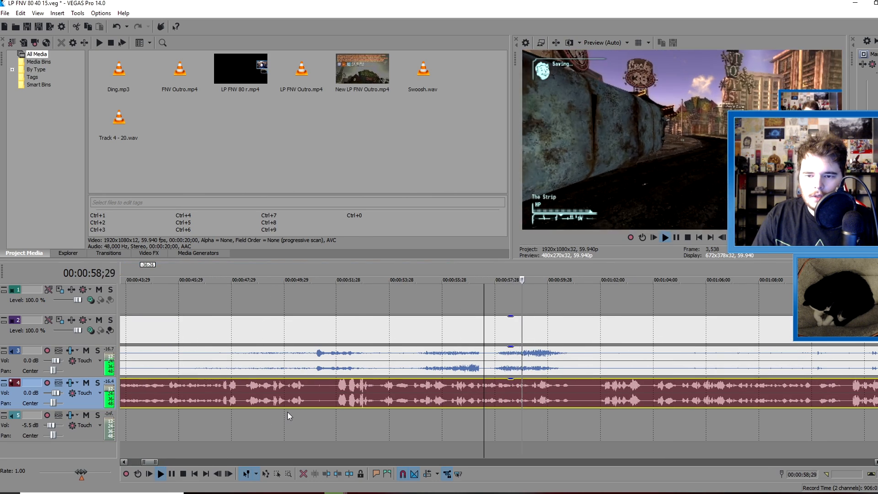
{"action": "left_click", "coordinate": [172, 474]}
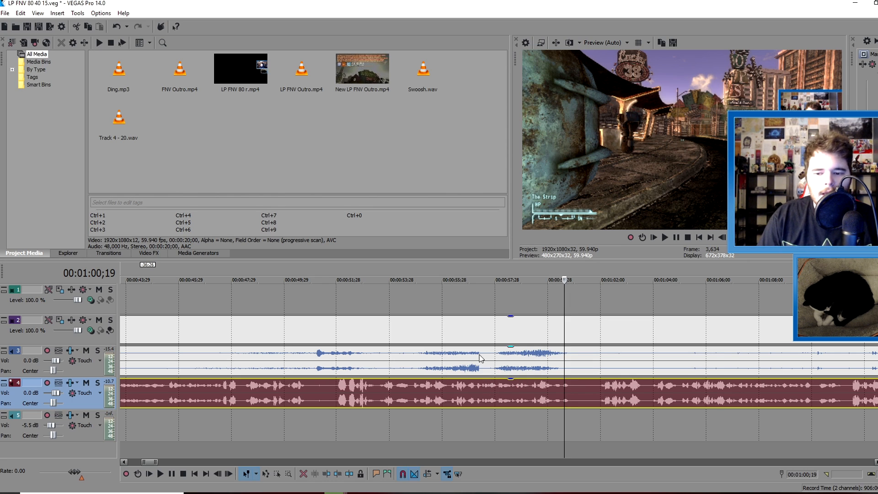
Step: Look along the timeline for pauses in the commentary and play the one at about 00:09:37
{"action": "scroll", "coordinate": [481, 358], "scroll_direction": "down", "scroll_amount": 6}
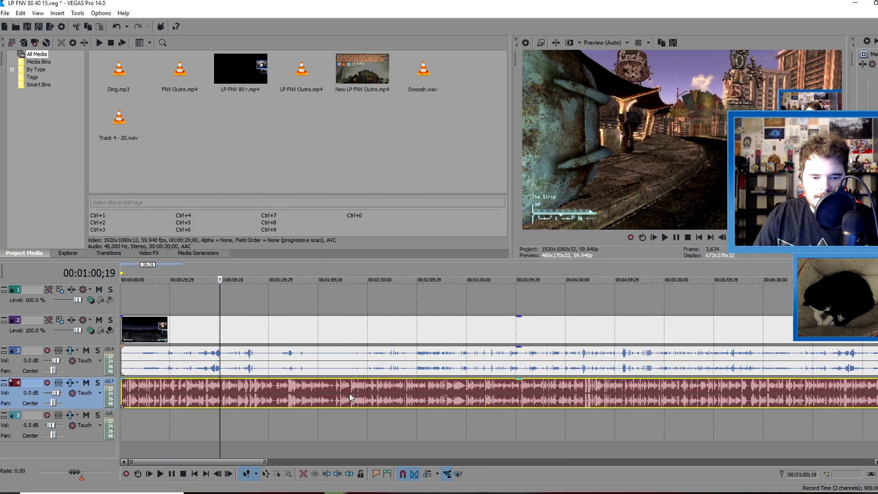
{"action": "left_click", "coordinate": [437, 396]}
{"action": "left_click", "coordinate": [527, 396]}
{"action": "left_click", "coordinate": [589, 396]}
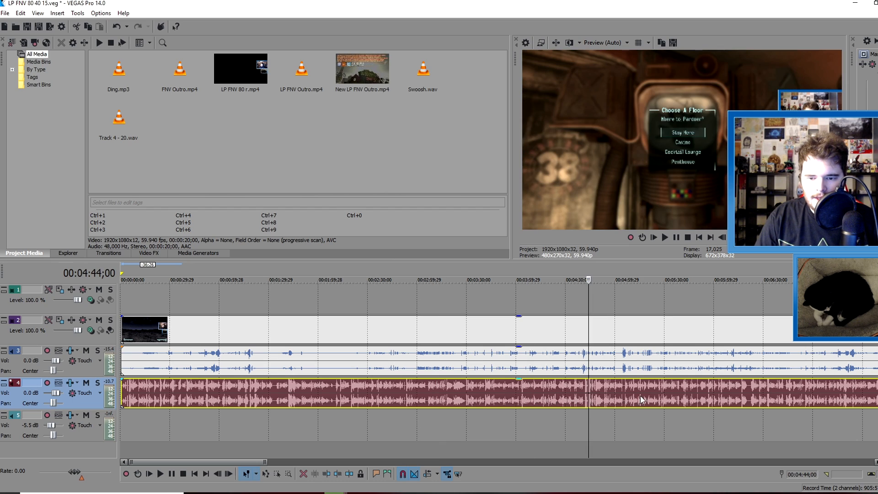
{"action": "scroll", "coordinate": [640, 397], "scroll_direction": "down", "scroll_amount": 3}
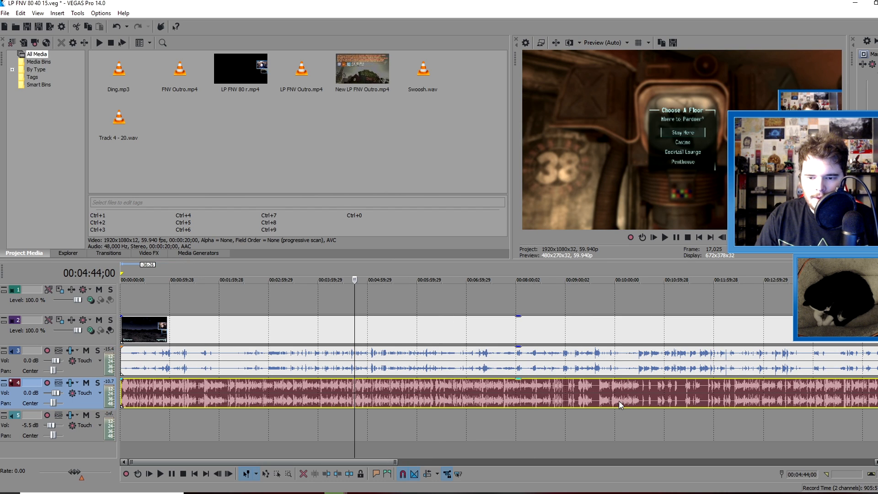
{"action": "left_click", "coordinate": [591, 384]}
{"action": "scroll", "coordinate": [579, 390], "scroll_direction": "up", "scroll_amount": 5}
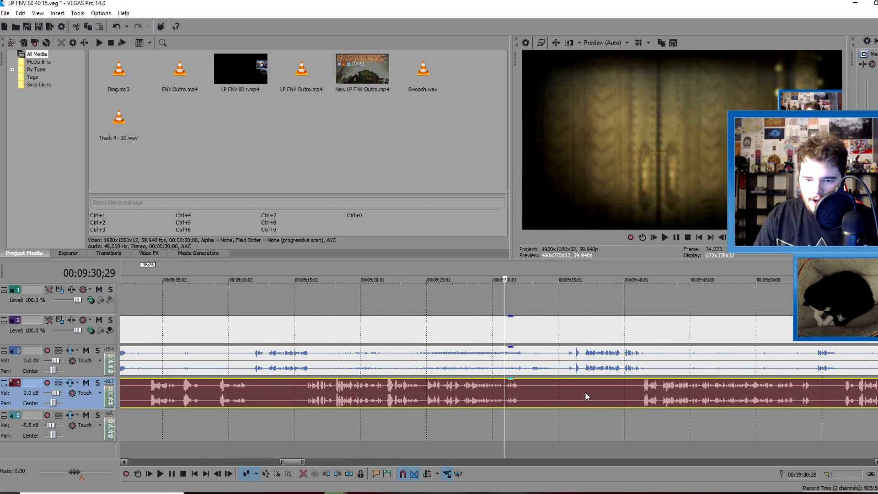
{"action": "left_click", "coordinate": [161, 475]}
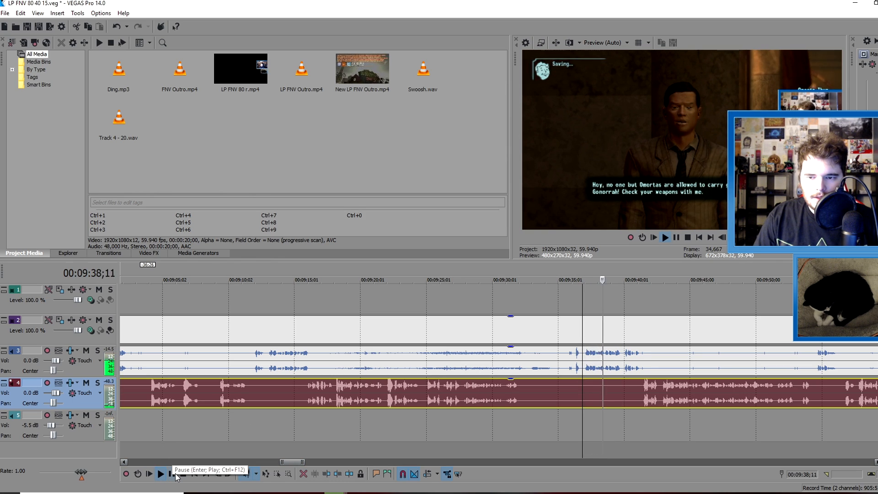
{"action": "left_click", "coordinate": [175, 476]}
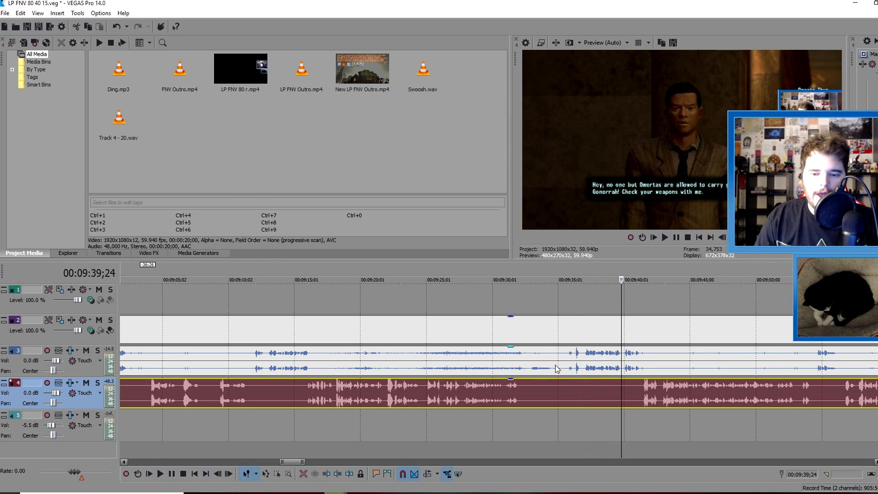
Step: Find the long commentary pause after 00:18:18 and play the end of the speech before it, stopping at 00:18:20;13
{"action": "scroll", "coordinate": [558, 369], "scroll_direction": "down", "scroll_amount": 5}
{"action": "scroll", "coordinate": [516, 371], "scroll_direction": "down", "scroll_amount": 2}
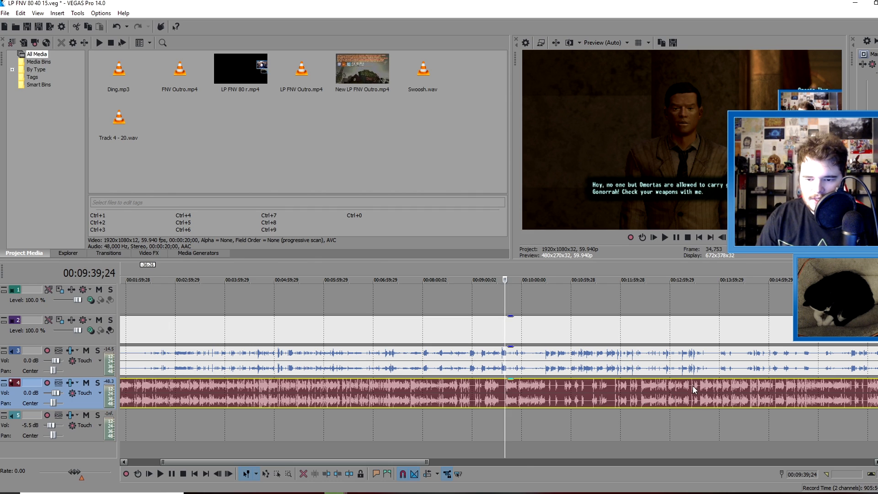
{"action": "scroll", "coordinate": [692, 385], "scroll_direction": "down", "scroll_amount": 2}
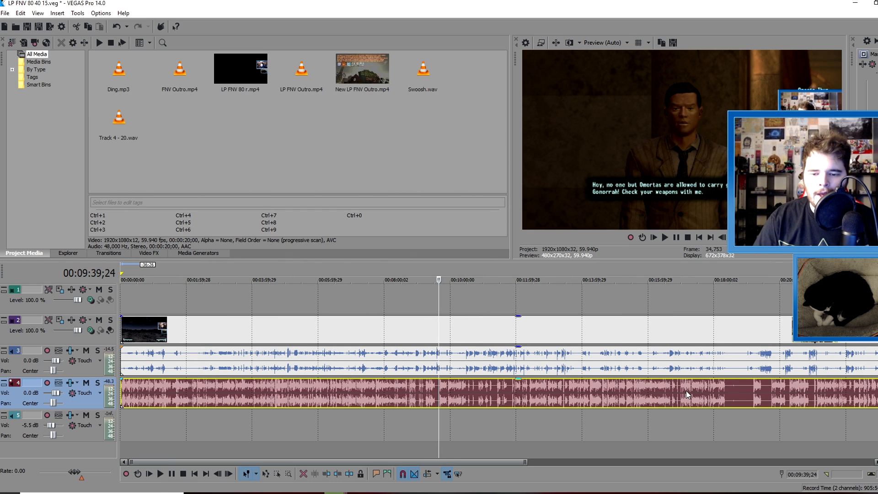
{"action": "left_click", "coordinate": [721, 384]}
{"action": "scroll", "coordinate": [713, 386], "scroll_direction": "up", "scroll_amount": 5}
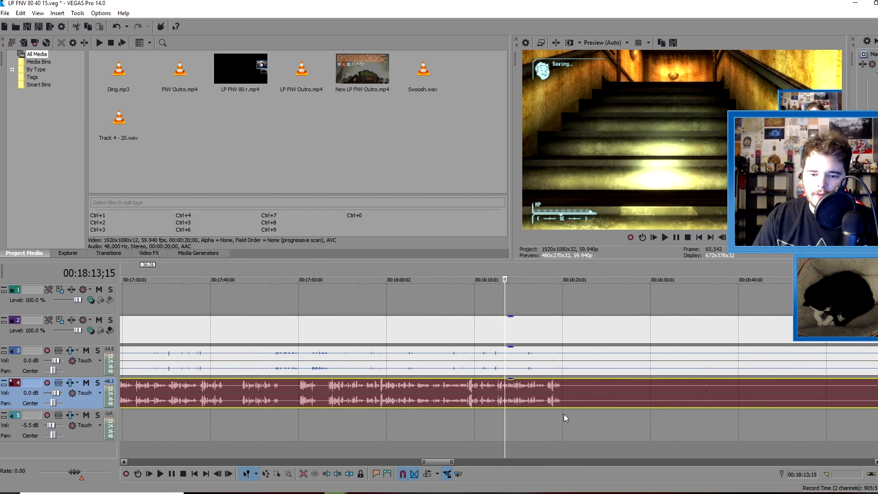
{"action": "scroll", "coordinate": [551, 389], "scroll_direction": "down", "scroll_amount": 2}
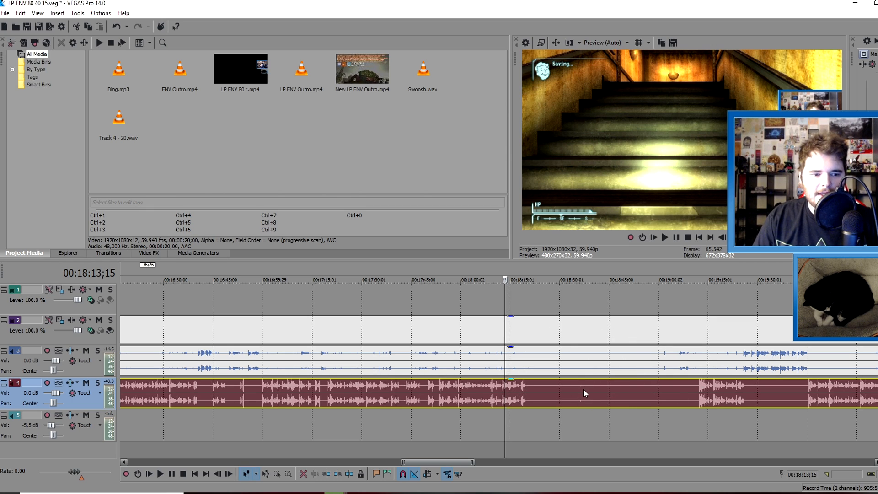
{"action": "scroll", "coordinate": [561, 400], "scroll_direction": "up", "scroll_amount": 2}
{"action": "left_click", "coordinate": [552, 403]}
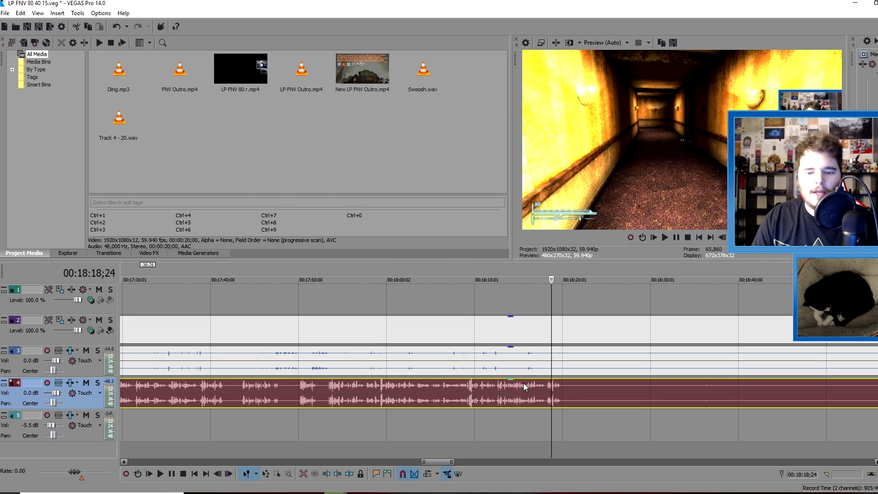
{"action": "left_click", "coordinate": [548, 392]}
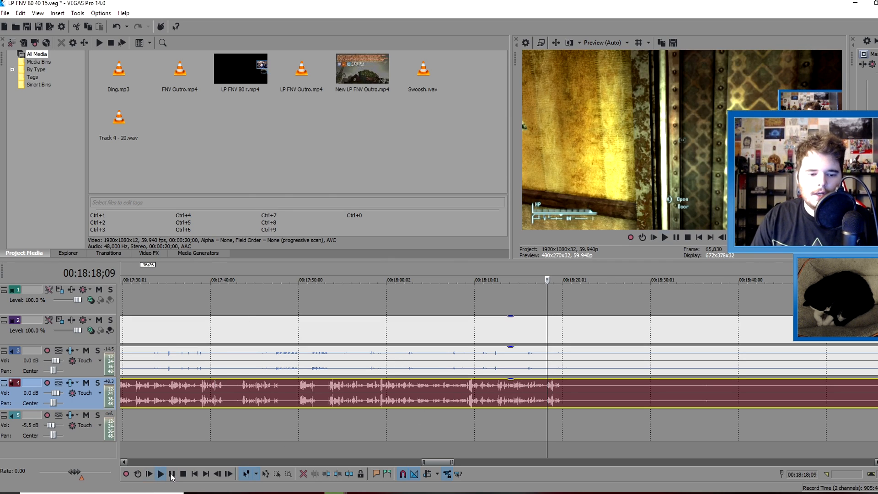
{"action": "left_click", "coordinate": [172, 476]}
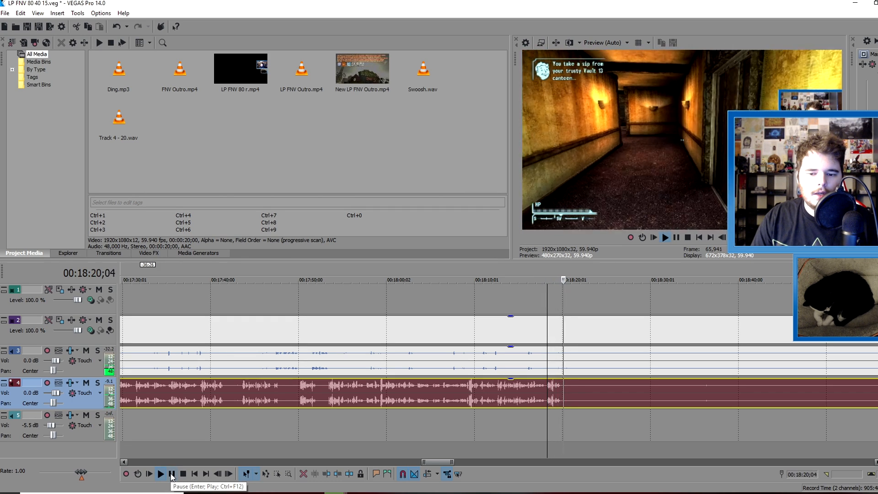
{"action": "left_click", "coordinate": [172, 475]}
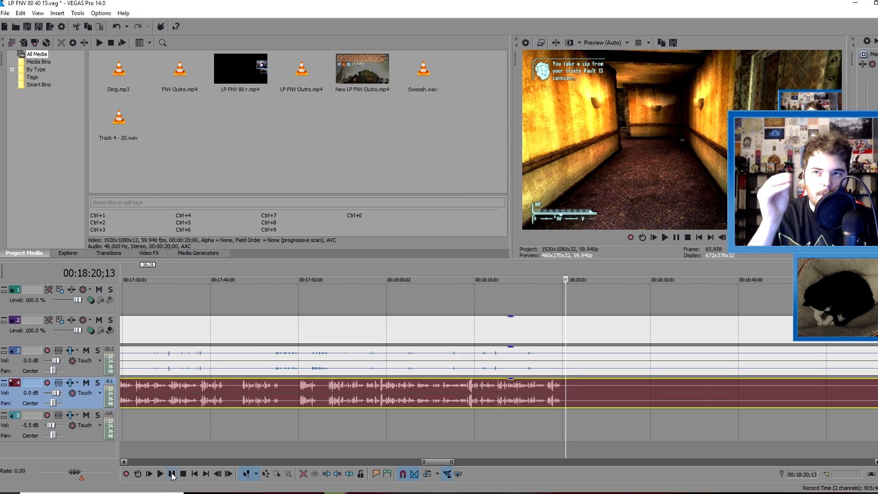
Step: Split the commentary on track 4 and the gameplay video with its audio at 00:18:20;13
{"action": "scroll", "coordinate": [488, 385], "scroll_direction": "up", "scroll_amount": 6}
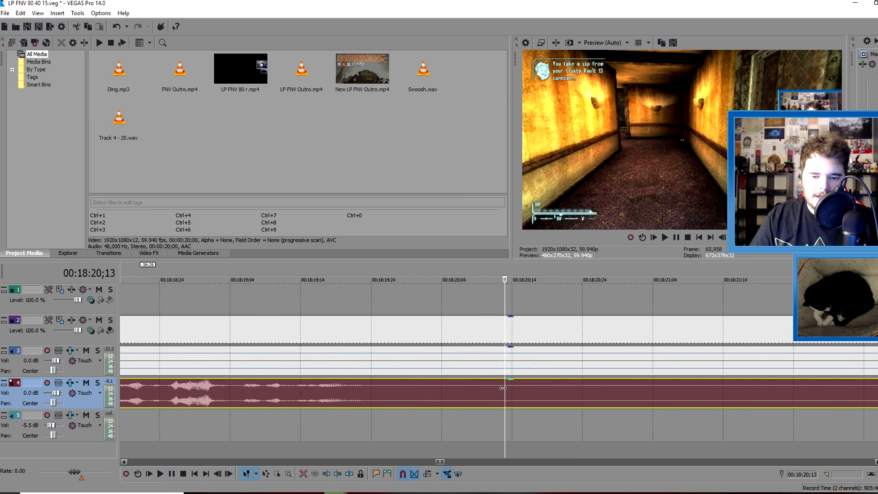
{"action": "key", "text": "s"}
{"action": "left_click", "coordinate": [506, 361]}
{"action": "key", "text": "s"}
Step: Split the commentary and the gameplay with its audio at 00:19:11;13, just before the commentary resumes
{"action": "scroll", "coordinate": [636, 408], "scroll_direction": "down", "scroll_amount": 8}
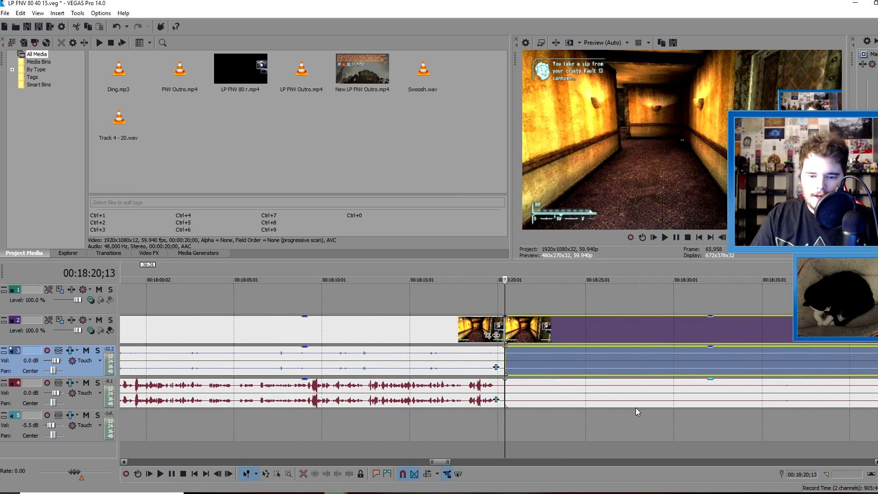
{"action": "left_click", "coordinate": [727, 393]}
{"action": "scroll", "coordinate": [727, 392], "scroll_direction": "up", "scroll_amount": 6}
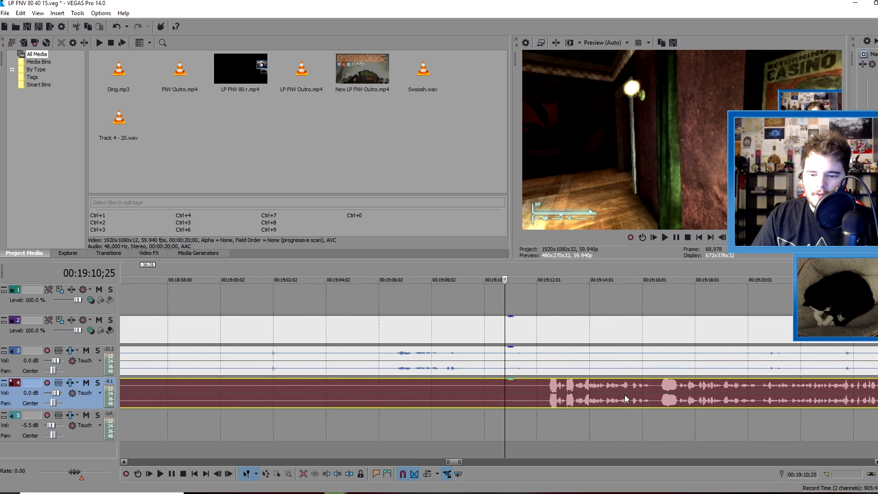
{"action": "left_click", "coordinate": [526, 394]}
{"action": "key", "text": "s"}
{"action": "left_click", "coordinate": [523, 367]}
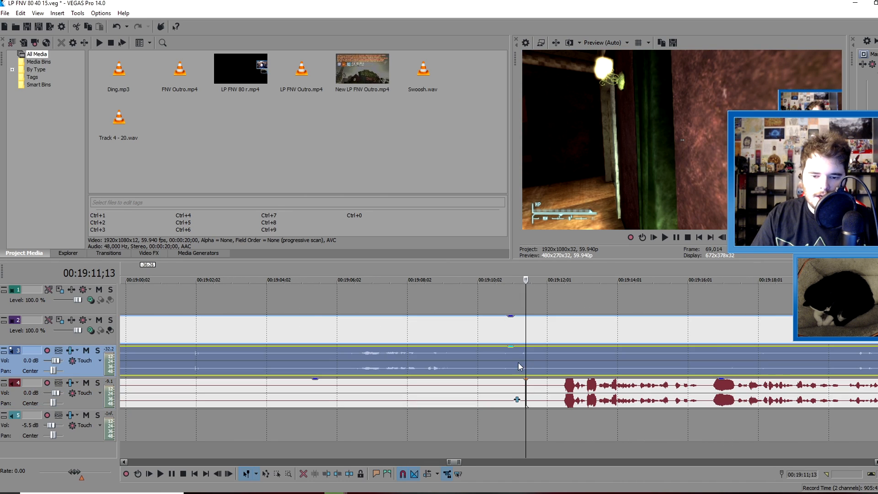
{"action": "key", "text": "s"}
Step: Delete the gameplay and commentary sections between the 00:18:20;13 and 00:19:11;13 splits
{"action": "left_click", "coordinate": [477, 369]}
{"action": "key", "text": "Delete"}
{"action": "left_click", "coordinate": [461, 397]}
{"action": "key", "text": "Delete"}
Step: Move the remaining commentary and gameplay with its audio back to the 00:18:20;13 cut to close the gap
{"action": "scroll", "coordinate": [342, 387], "scroll_direction": "down", "scroll_amount": 6}
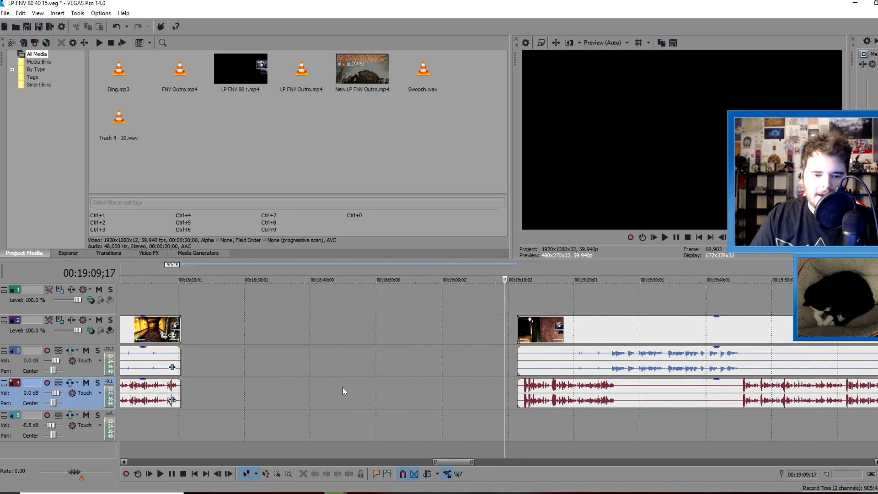
{"action": "left_click_drag", "start_coordinate": [523, 387], "coordinate": [360, 402]}
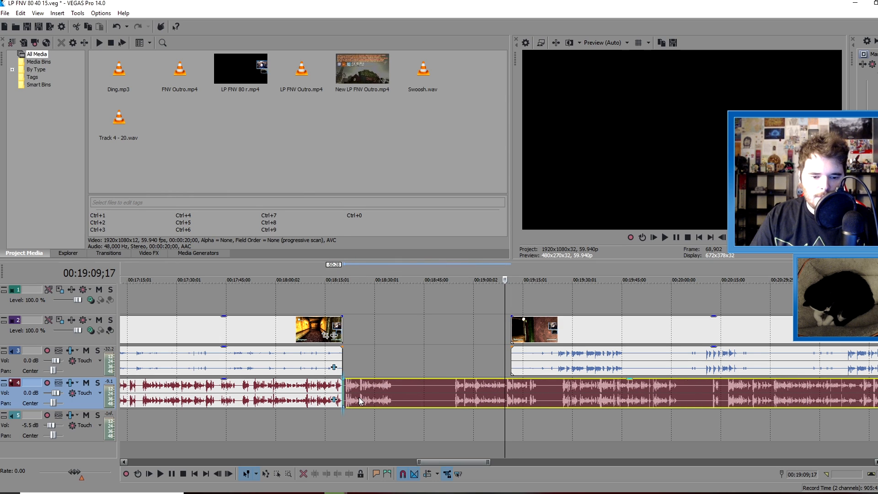
{"action": "left_click_drag", "start_coordinate": [535, 342], "coordinate": [367, 330]}
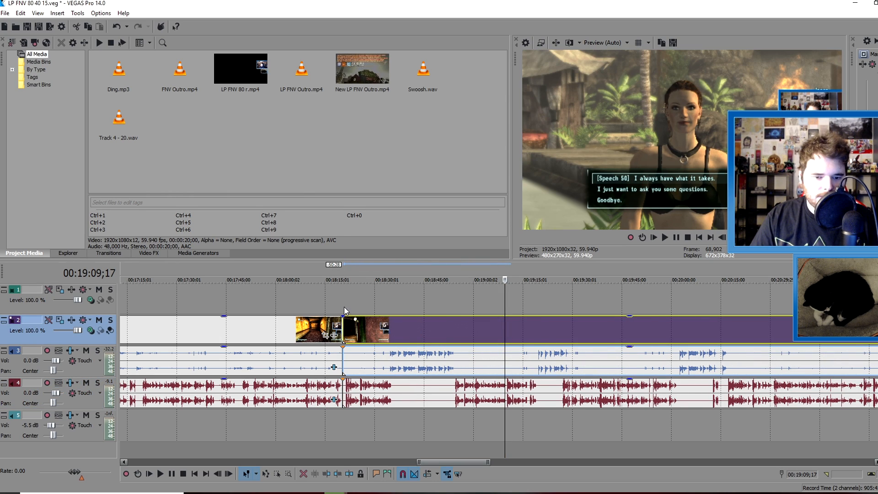
Step: Split the commentary and gameplay at 00:18:21;03 and delete the short gameplay piece between the join and this split
{"action": "left_click", "coordinate": [347, 306]}
{"action": "scroll", "coordinate": [353, 334], "scroll_direction": "up", "scroll_amount": 2}
{"action": "scroll", "coordinate": [353, 334], "scroll_direction": "up", "scroll_amount": 8}
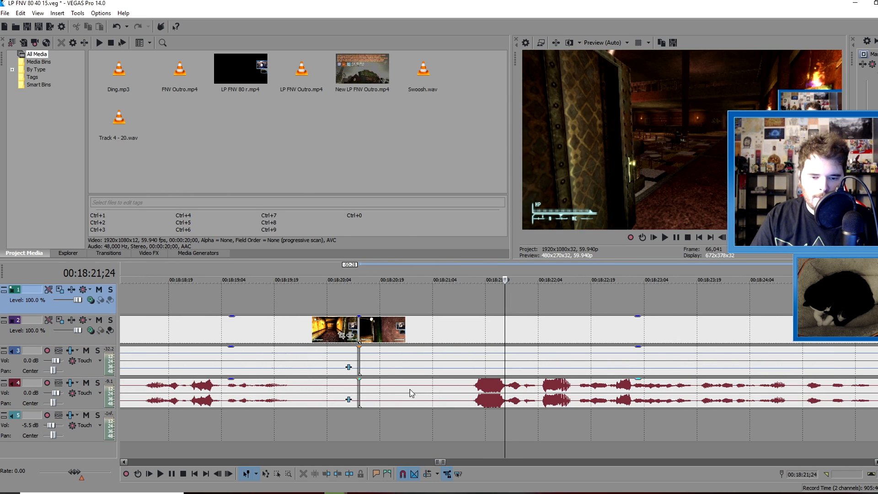
{"action": "left_click", "coordinate": [429, 395]}
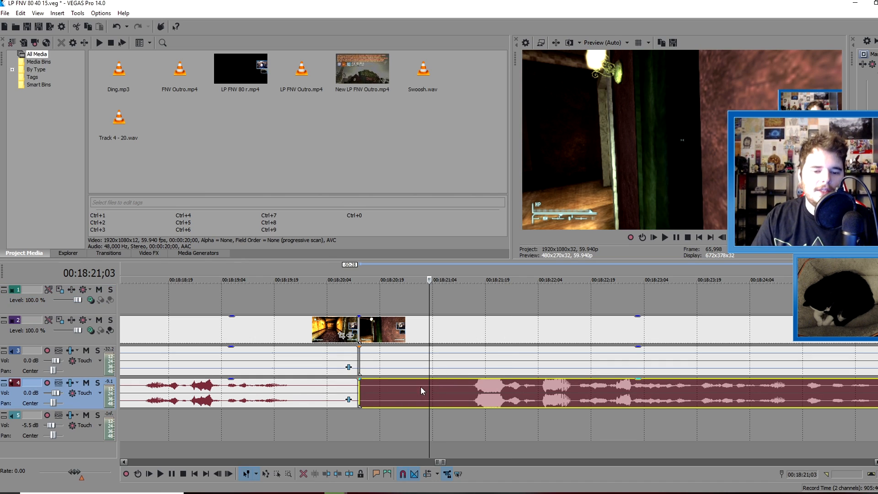
{"action": "key", "text": "s"}
{"action": "left_click", "coordinate": [429, 363]}
{"action": "key", "text": "s"}
{"action": "left_click", "coordinate": [396, 369]}
{"action": "key", "text": "Delete"}
Step: Delete the short commentary piece before 00:18:21;03 and move the following commentary and gameplay back to the 00:18:20;13 cut
{"action": "left_click", "coordinate": [396, 392]}
{"action": "key", "text": "Delete"}
{"action": "left_click_drag", "start_coordinate": [435, 393], "coordinate": [372, 388]}
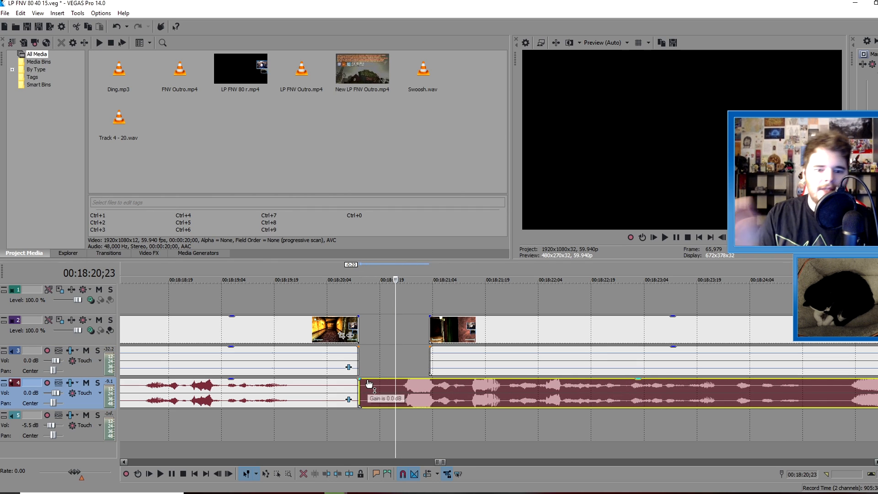
{"action": "left_click_drag", "start_coordinate": [478, 327], "coordinate": [406, 330]}
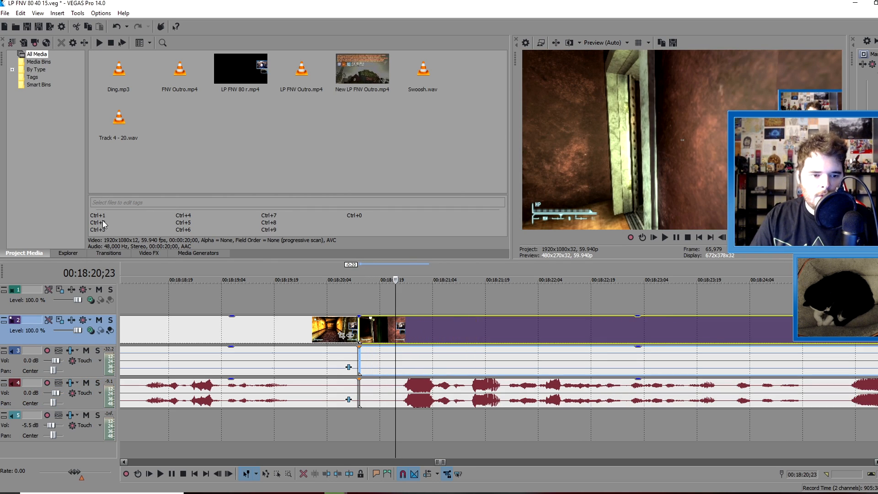
Step: Try the 3D Blinds Spin transition on the join between the two gameplay clips on track 2
{"action": "left_click", "coordinate": [108, 253]}
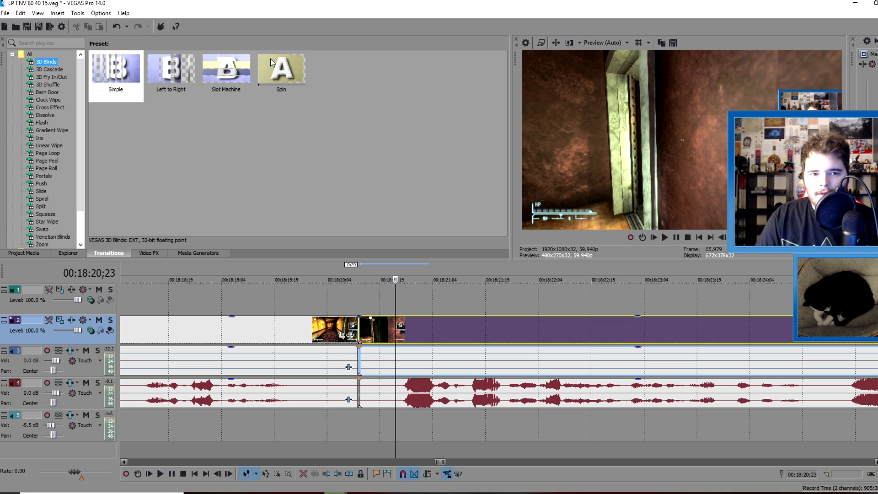
{"action": "left_click_drag", "start_coordinate": [282, 81], "coordinate": [360, 330]}
{"action": "left_click", "coordinate": [378, 104]}
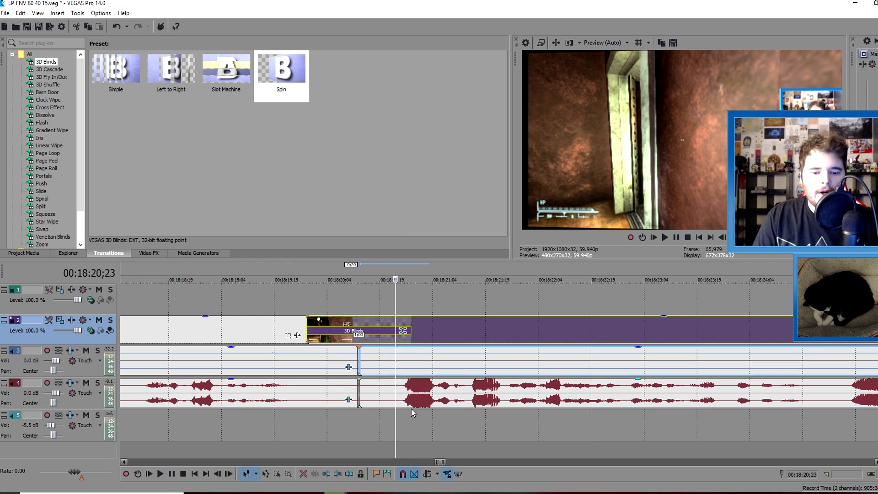
Step: Undo the Spin transition and the cut at 00:18:21;03, back to the uncut commentary and gameplay after the 00:18:20;13 join
{"action": "key", "text": "ctrl+z"}
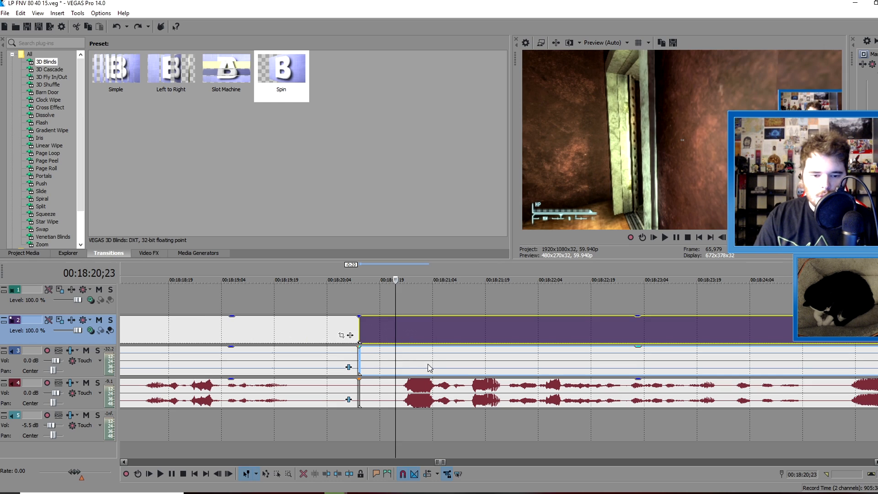
{"action": "key", "text": "ctrl+z"}
{"action": "key", "text": "ctrl+z"}
{"action": "key", "text": "ctrl+z"}
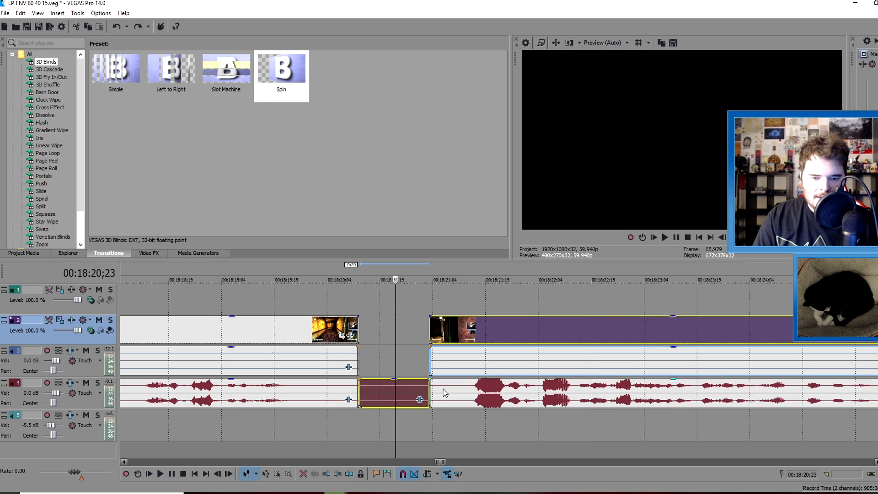
{"action": "key", "text": "ctrl+shift+z"}
{"action": "key", "text": "ctrl+shift+z"}
{"action": "key", "text": "ctrl+shift+z"}
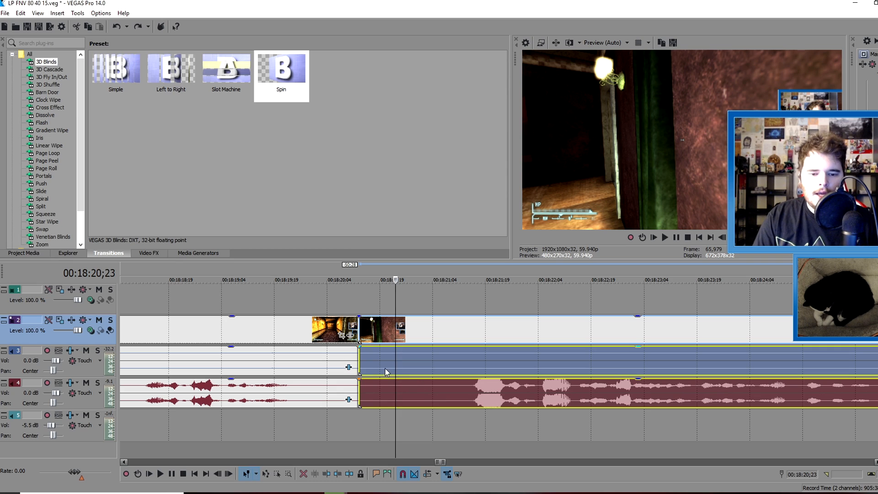
Step: Cut a 7-frame piece of commentary and gameplay right after the 00:18:20;13 join and move the remaining clips back to close the gap
{"action": "left_click_drag", "start_coordinate": [397, 360], "coordinate": [383, 360]}
{"action": "key", "text": "s"}
{"action": "left_click", "coordinate": [365, 356]}
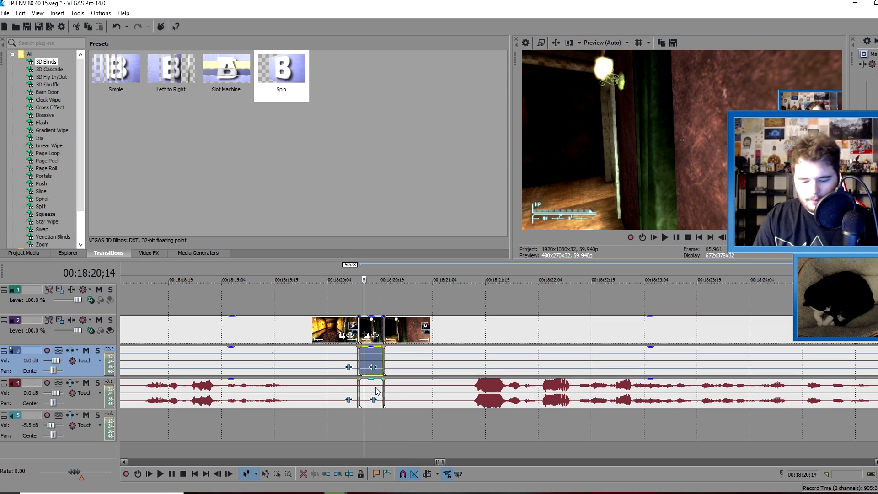
{"action": "key", "text": "Delete"}
{"action": "left_click", "coordinate": [376, 392]}
{"action": "key", "text": "Delete"}
{"action": "left_click_drag", "start_coordinate": [425, 396], "coordinate": [402, 394]}
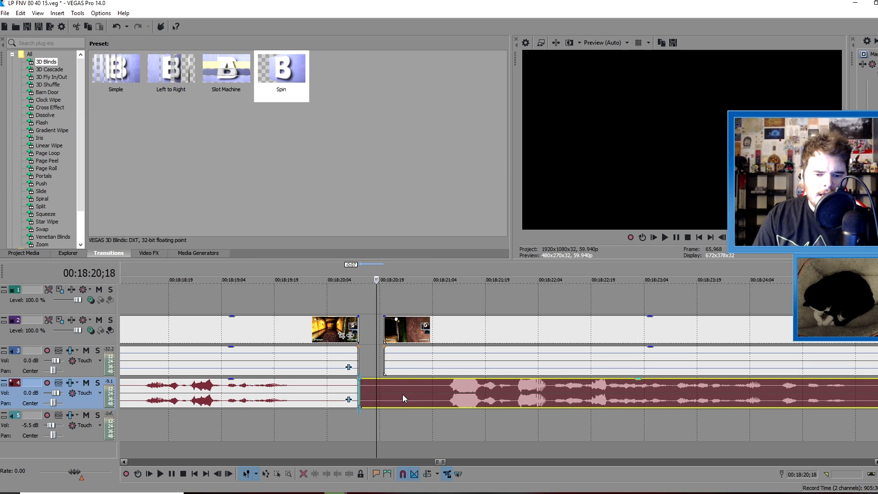
{"action": "left_click_drag", "start_coordinate": [423, 340], "coordinate": [399, 337]}
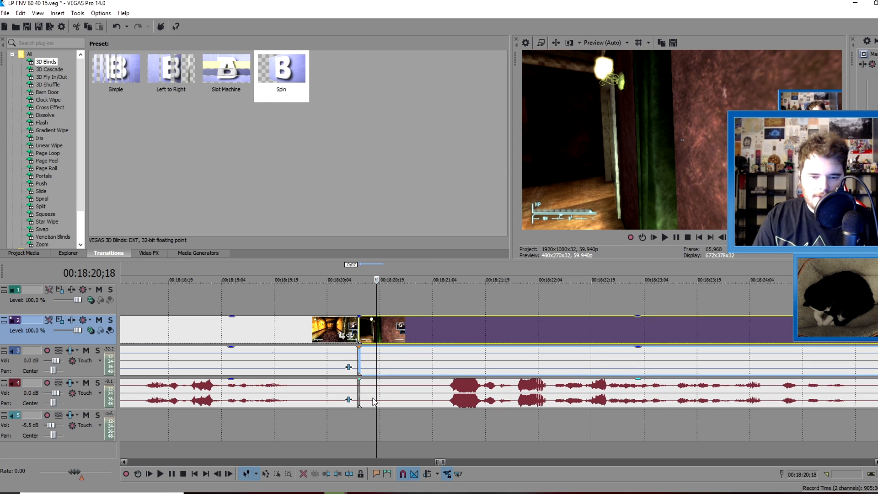
Step: Add the 3D Blinds Spin transition to the gameplay join and place Swoosh.wav on track 5 at the start of the transition
{"action": "left_click_drag", "start_coordinate": [282, 73], "coordinate": [360, 330]}
{"action": "left_click", "coordinate": [378, 103]}
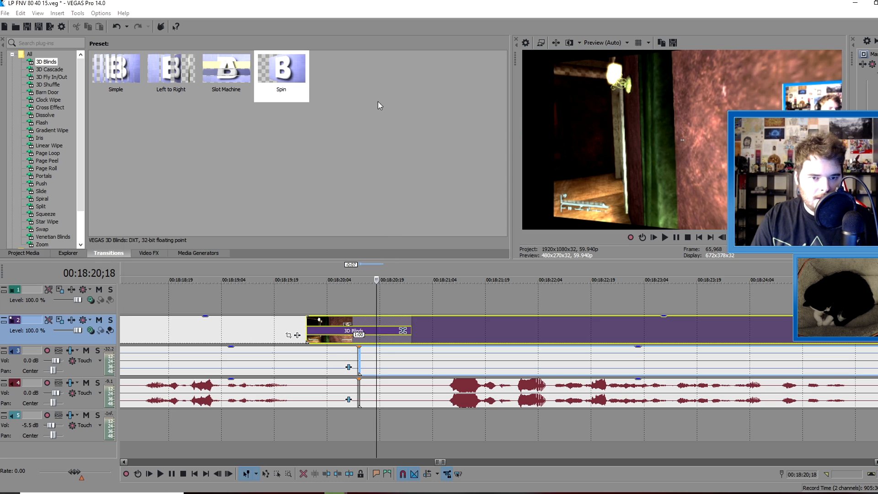
{"action": "left_click", "coordinate": [45, 254]}
{"action": "left_click_drag", "start_coordinate": [424, 79], "coordinate": [419, 146]}
{"action": "left_click_drag", "start_coordinate": [430, 185], "coordinate": [312, 432]}
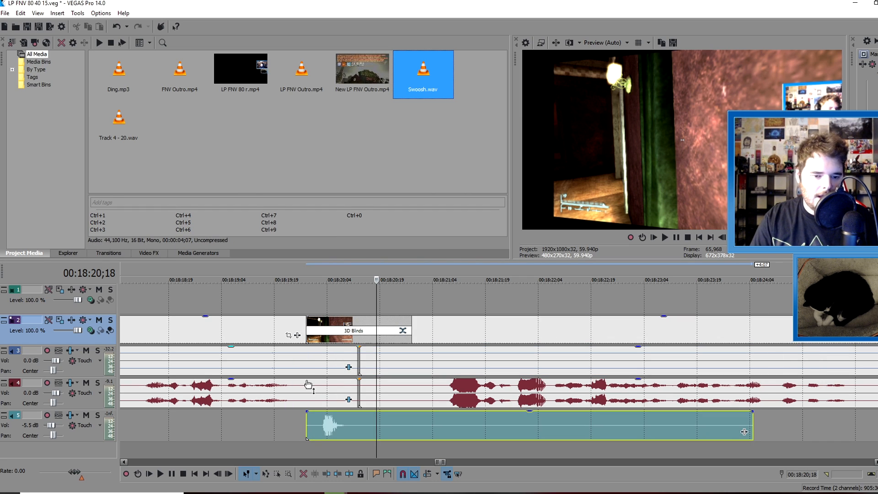
Step: Play the timeline from 00:18:18;15 through the Spin transition and swoosh sound to check the join
{"action": "left_click", "coordinate": [165, 424]}
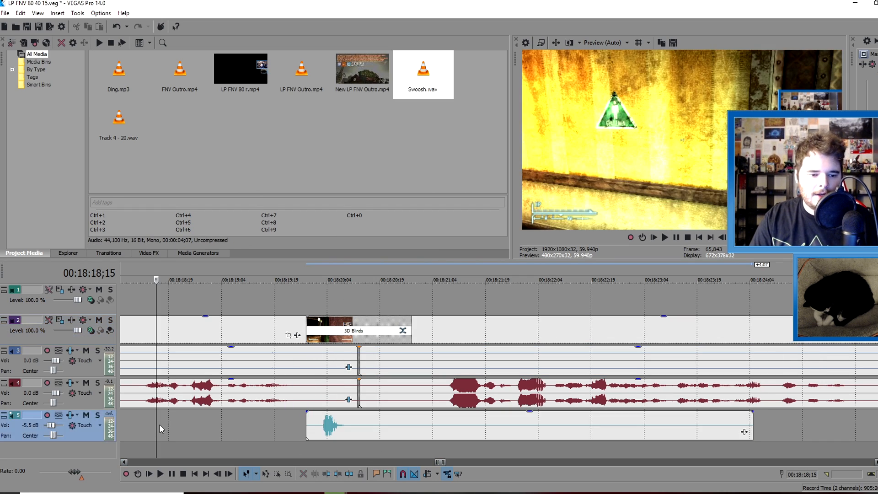
{"action": "left_click", "coordinate": [160, 474]}
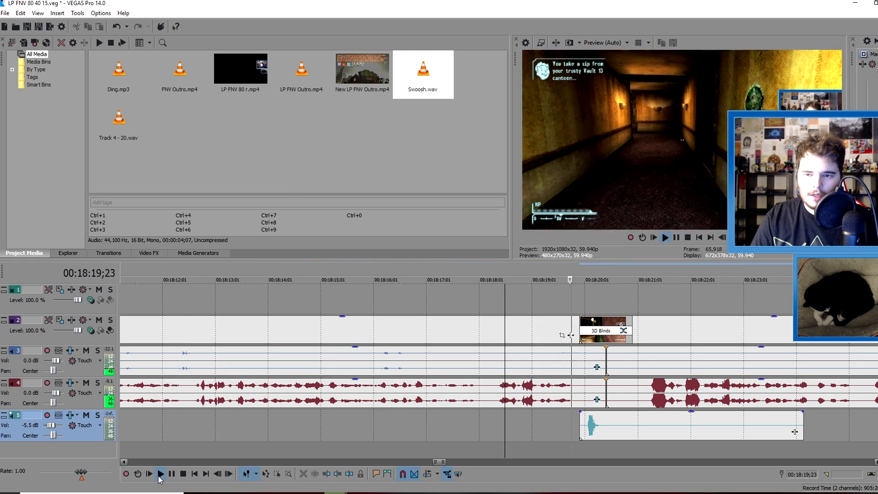
{"action": "left_click", "coordinate": [160, 474]}
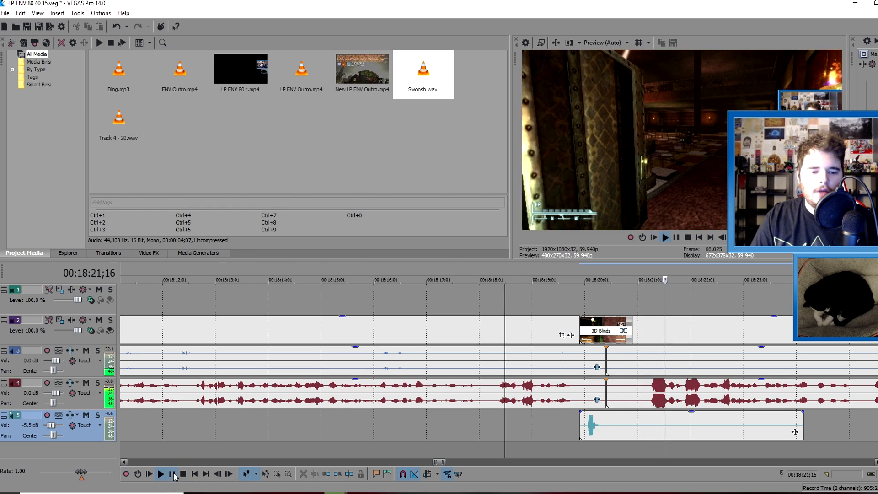
{"action": "key", "text": "Return"}
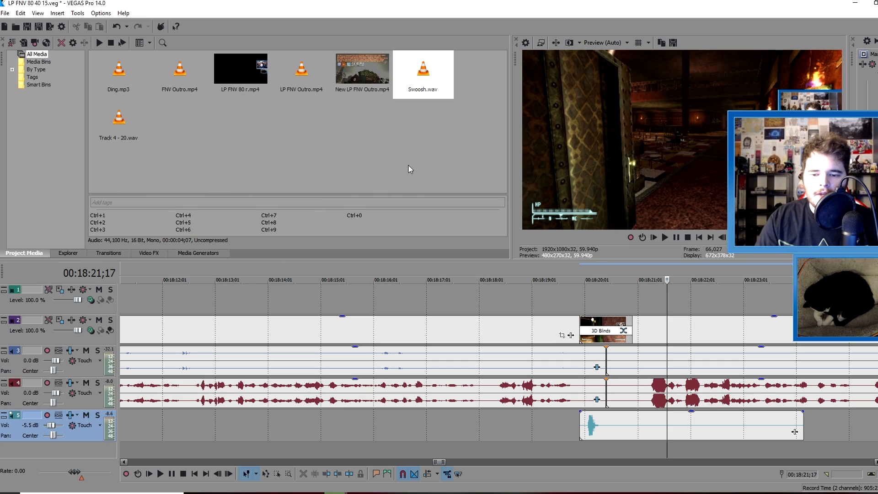
{"action": "left_click", "coordinate": [384, 169]}
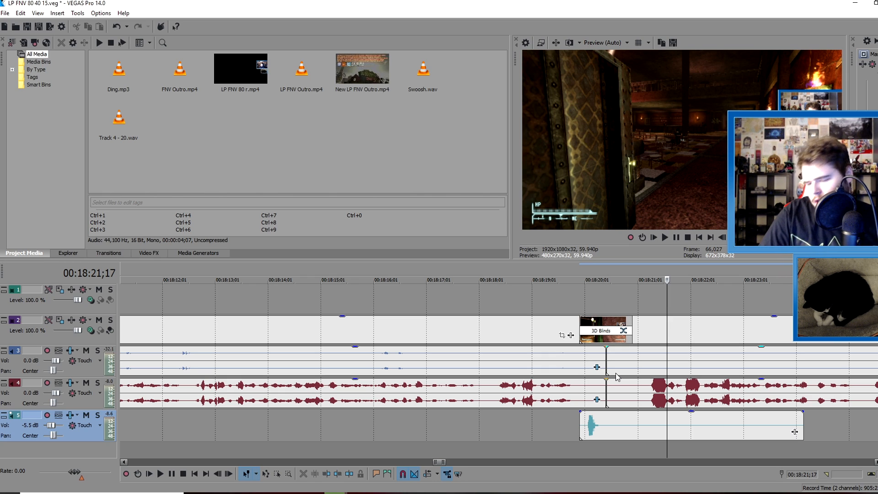
Step: Examine the commentary on track 4 for long pauses from the transition onward, past 00:18:42 and 00:19:25
{"action": "scroll", "coordinate": [593, 384], "scroll_direction": "down", "scroll_amount": 5}
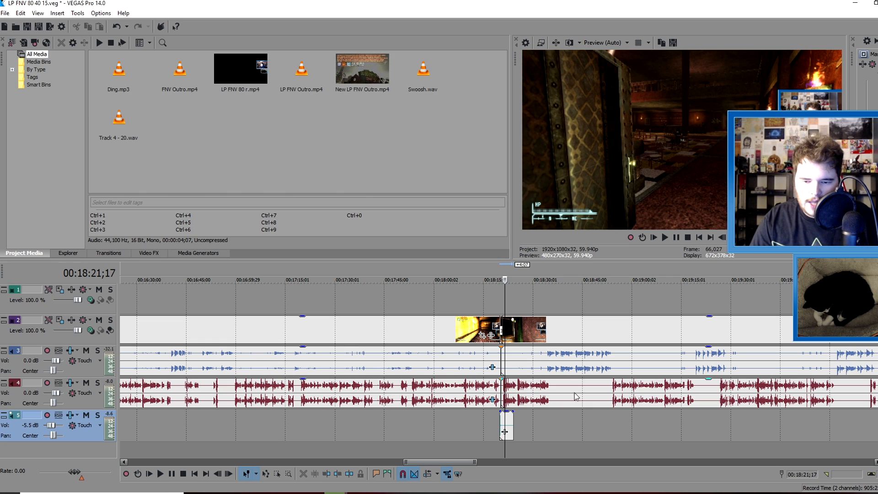
{"action": "left_click", "coordinate": [574, 396]}
{"action": "scroll", "coordinate": [564, 397], "scroll_direction": "up", "scroll_amount": 5}
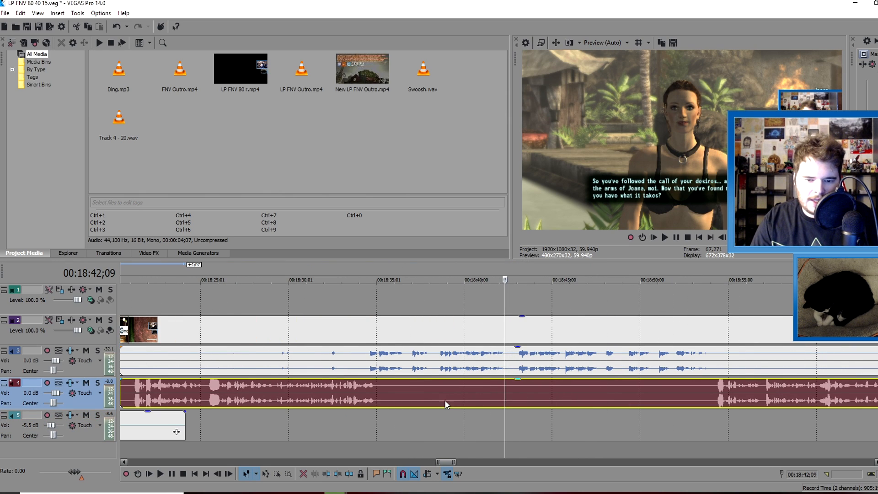
{"action": "scroll", "coordinate": [613, 398], "scroll_direction": "down", "scroll_amount": 5}
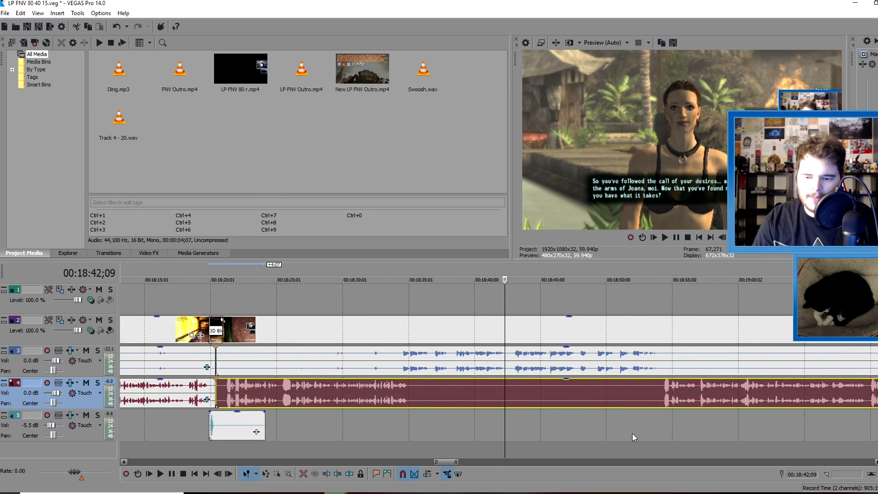
{"action": "left_click", "coordinate": [601, 396]}
{"action": "scroll", "coordinate": [542, 405], "scroll_direction": "up", "scroll_amount": 5}
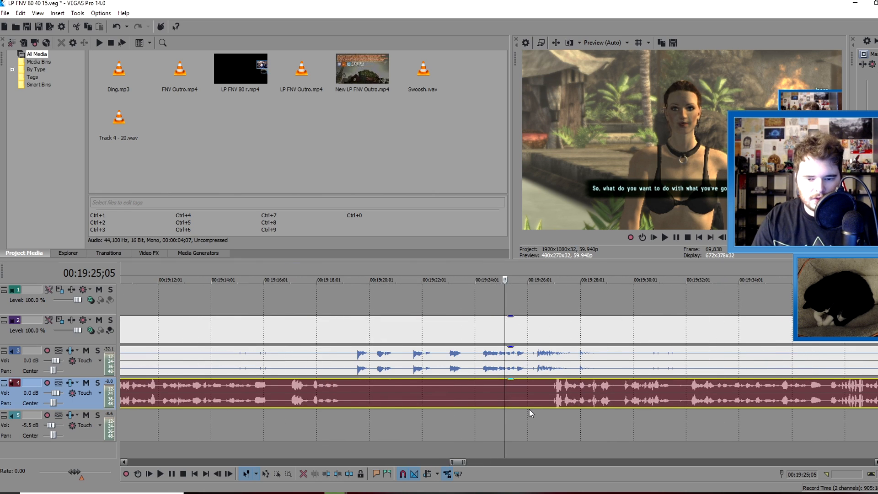
{"action": "left_click", "coordinate": [844, 397]}
{"action": "scroll", "coordinate": [657, 408], "scroll_direction": "down", "scroll_amount": 5}
{"action": "scroll", "coordinate": [592, 413], "scroll_direction": "up", "scroll_amount": 5}
{"action": "scroll", "coordinate": [587, 408], "scroll_direction": "down", "scroll_amount": 5}
{"action": "scroll", "coordinate": [586, 409], "scroll_direction": "up", "scroll_amount": 2}
{"action": "scroll", "coordinate": [612, 416], "scroll_direction": "down", "scroll_amount": 1}
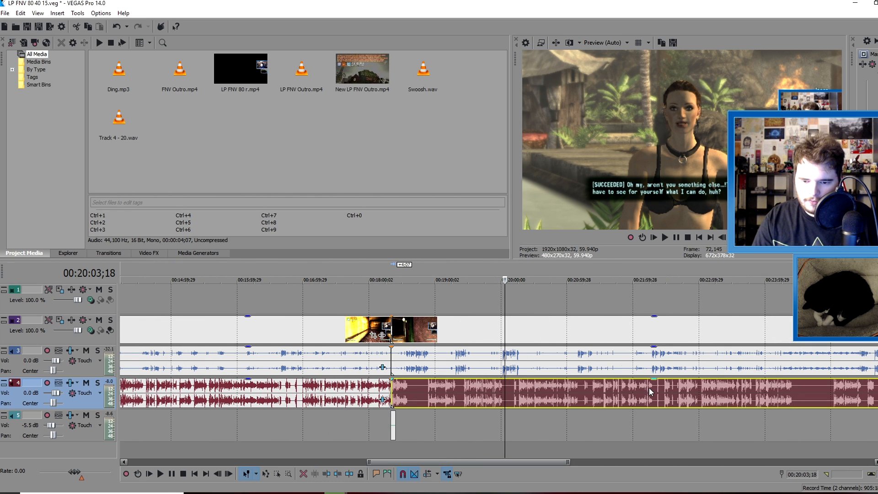
Step: Inspect the commentary pause around 00:22:21;05 and play back the dialogue there
{"action": "left_click", "coordinate": [650, 388]}
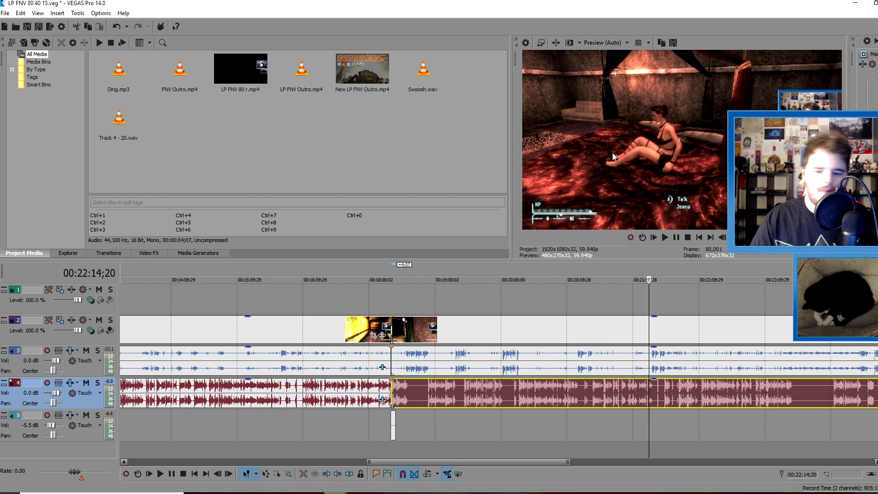
{"action": "left_click", "coordinate": [657, 396]}
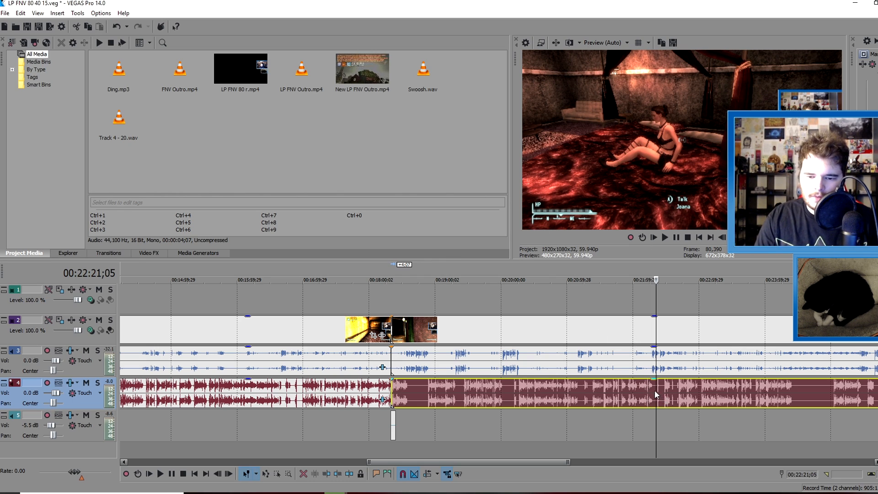
{"action": "scroll", "coordinate": [657, 397], "scroll_direction": "up", "scroll_amount": 8}
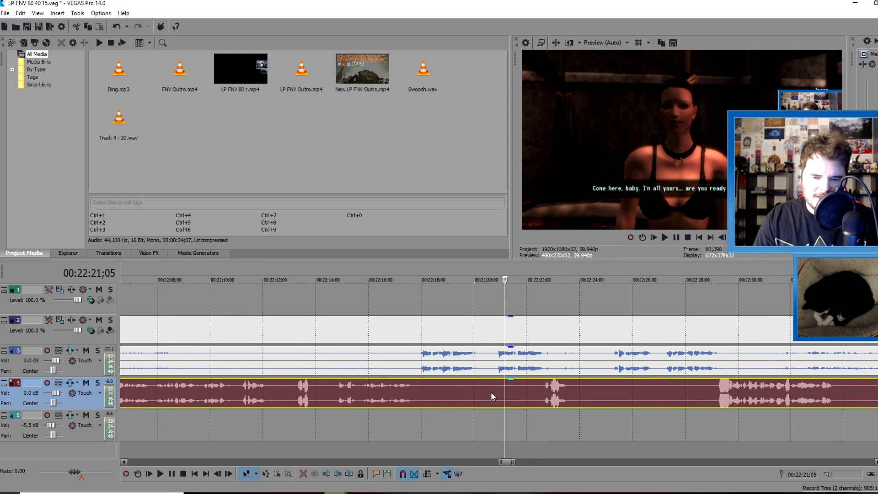
{"action": "left_click", "coordinate": [491, 392]}
{"action": "left_click", "coordinate": [160, 474]}
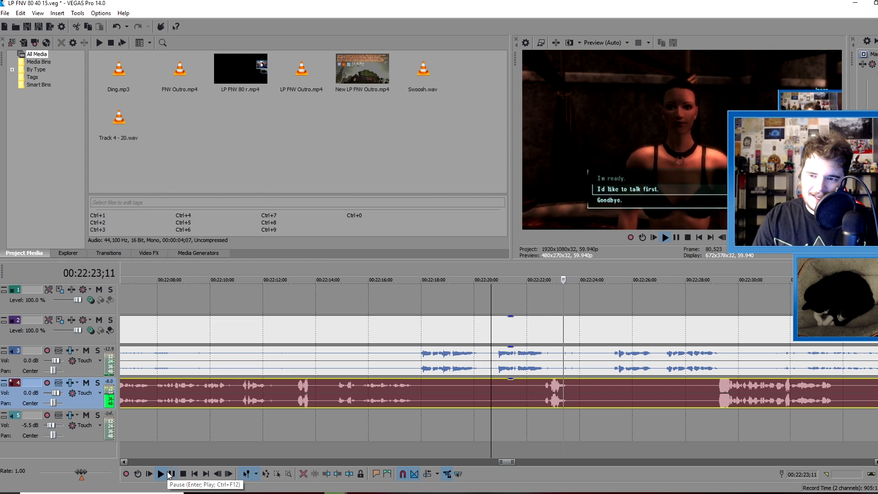
{"action": "left_click", "coordinate": [170, 474]}
Step: Find the long commentary pause beginning shortly after 00:24:23 and play the speech leading into it from 00:24:23;12
{"action": "scroll", "coordinate": [591, 404], "scroll_direction": "down", "scroll_amount": 4}
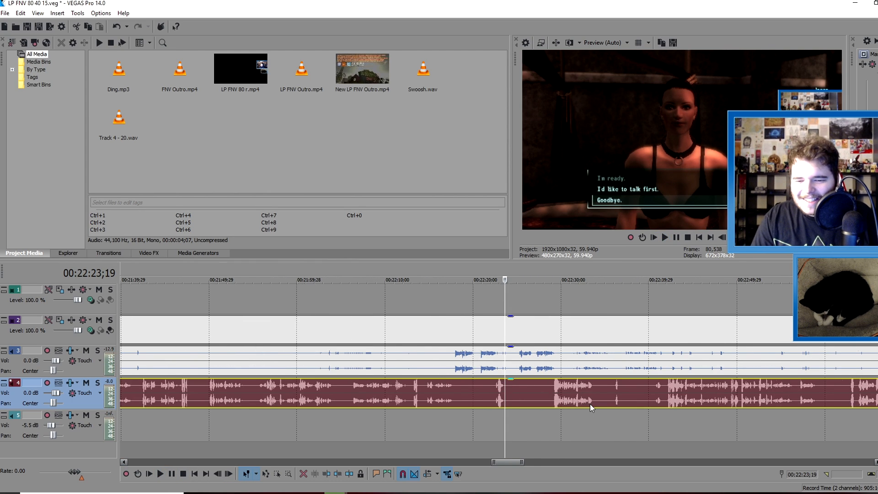
{"action": "scroll", "coordinate": [590, 404], "scroll_direction": "down", "scroll_amount": 3}
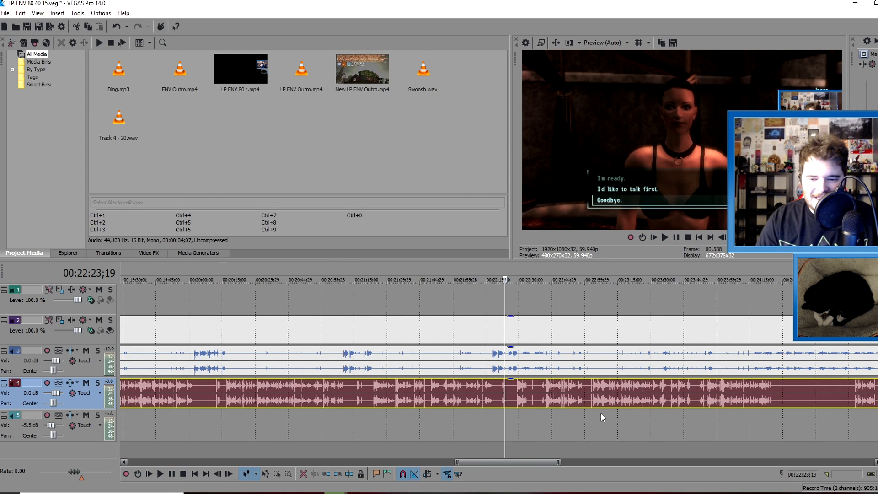
{"action": "left_click", "coordinate": [584, 398]}
{"action": "scroll", "coordinate": [569, 397], "scroll_direction": "up", "scroll_amount": 2}
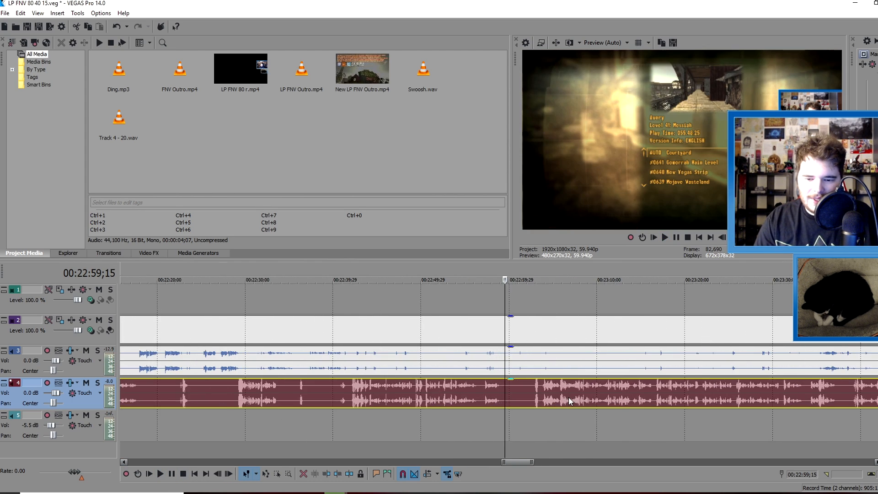
{"action": "left_click", "coordinate": [670, 398]}
{"action": "scroll", "coordinate": [670, 398], "scroll_direction": "up", "scroll_amount": 2}
{"action": "left_click", "coordinate": [732, 394]}
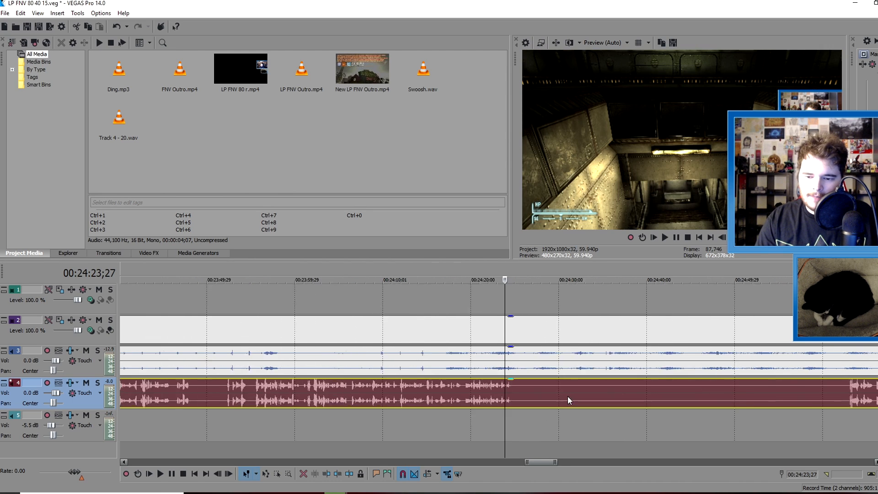
{"action": "scroll", "coordinate": [556, 394], "scroll_direction": "up", "scroll_amount": 3}
{"action": "left_click", "coordinate": [433, 395]}
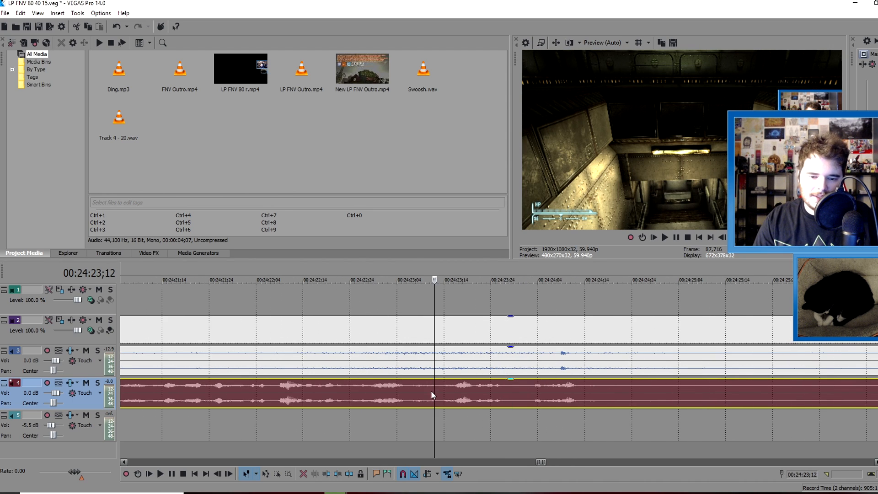
{"action": "left_click", "coordinate": [160, 474]}
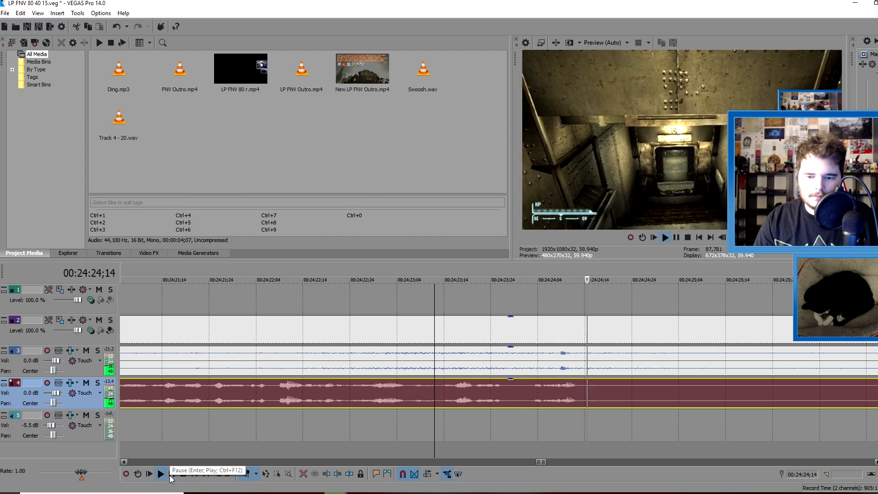
{"action": "left_click", "coordinate": [170, 475]}
Step: Split the commentary and the gameplay with its audio at 00:24:25;09, where the long pause begins
{"action": "scroll", "coordinate": [583, 390], "scroll_direction": "down", "scroll_amount": 5}
{"action": "key", "text": "s"}
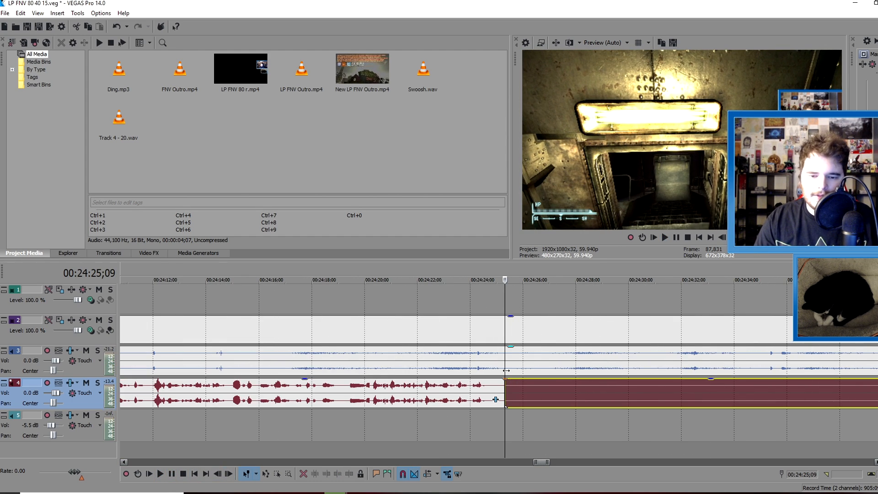
{"action": "key", "text": "Delete"}
{"action": "left_click", "coordinate": [504, 358]}
{"action": "key", "text": "s"}
Step: Cut out the commentary and gameplay from 00:24:25;09 to just before speech resumes, and move the remaining clips back to close the gap
{"action": "scroll", "coordinate": [620, 408], "scroll_direction": "down", "scroll_amount": 3}
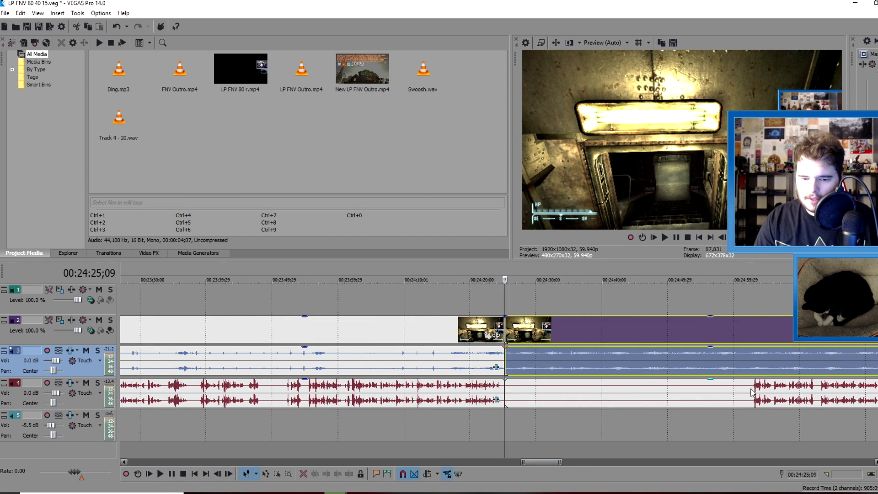
{"action": "left_click", "coordinate": [750, 392]}
{"action": "key", "text": "s"}
{"action": "left_click", "coordinate": [712, 372]}
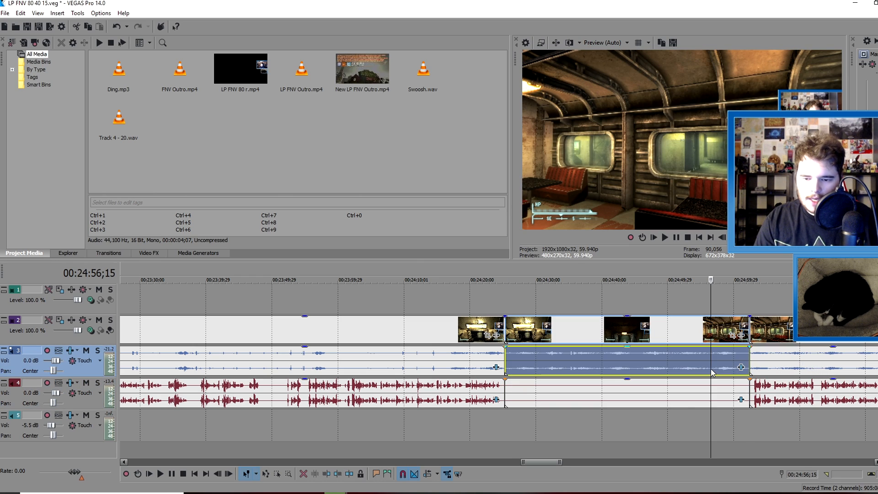
{"action": "left_click", "coordinate": [685, 400]}
{"action": "key", "text": "Delete"}
{"action": "left_click_drag", "start_coordinate": [777, 394], "coordinate": [532, 395]}
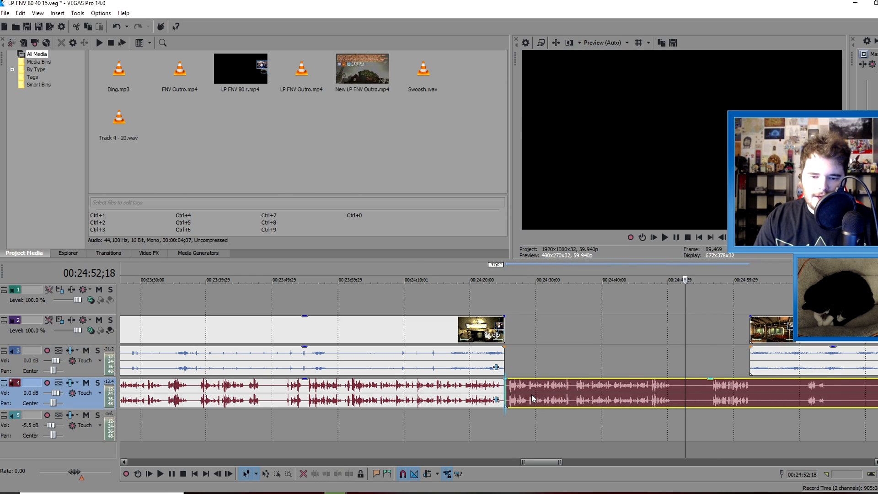
{"action": "left_click_drag", "start_coordinate": [759, 341], "coordinate": [513, 341]}
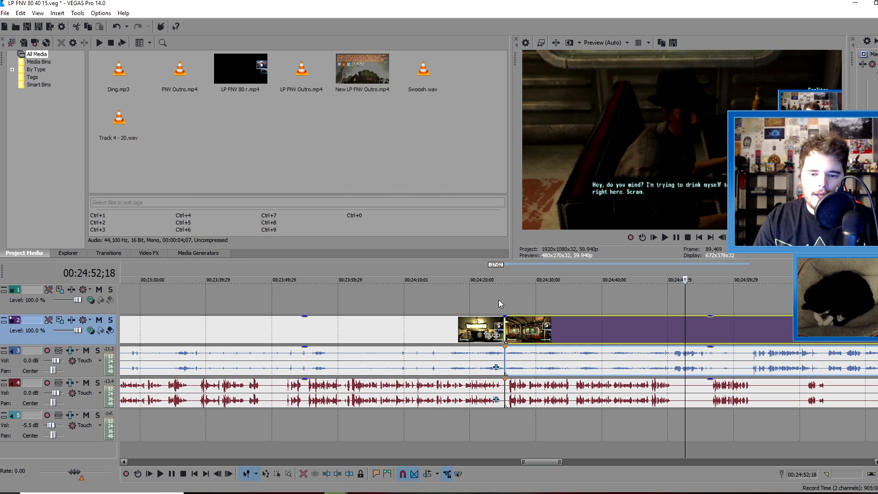
Step: Add the 3D Blinds Spin transition to the gameplay join at 00:24:25;09 on track 2
{"action": "left_click", "coordinate": [504, 301]}
{"action": "scroll", "coordinate": [503, 300], "scroll_direction": "up", "scroll_amount": 10}
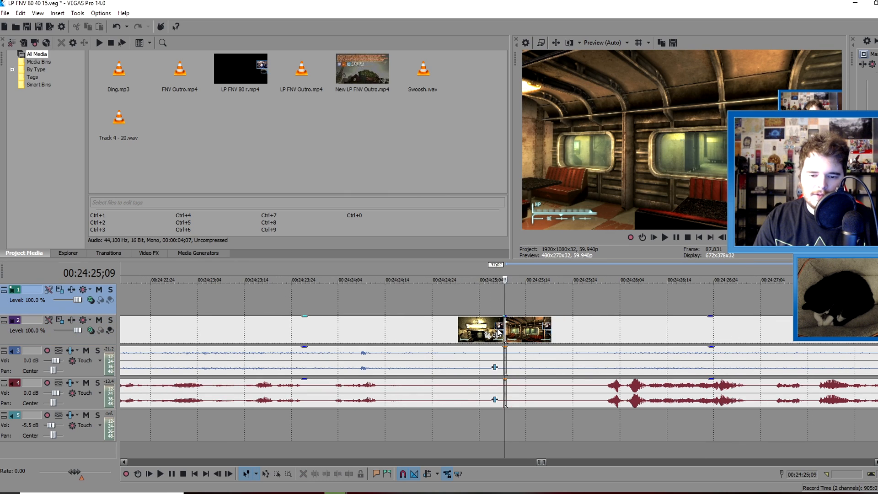
{"action": "left_click", "coordinate": [108, 253]}
{"action": "left_click_drag", "start_coordinate": [279, 73], "coordinate": [506, 334]}
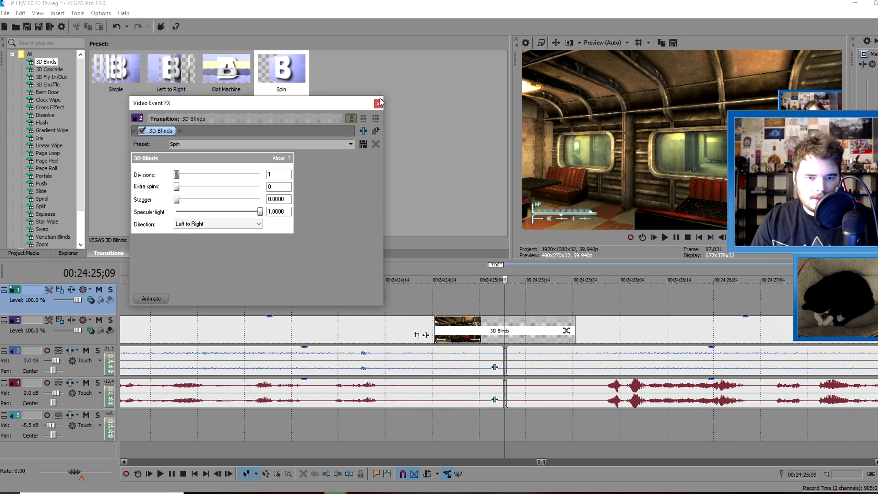
Step: Place Swoosh.wav on track 5 beneath the start of the Spin transition near 00:24:25
{"action": "left_click", "coordinate": [380, 102]}
{"action": "left_click", "coordinate": [24, 253]}
{"action": "left_click_drag", "start_coordinate": [397, 101], "coordinate": [437, 428]}
{"action": "left_click", "coordinate": [295, 423]}
{"action": "scroll", "coordinate": [366, 416], "scroll_direction": "down", "scroll_amount": 2}
Step: Play the gameplay join from 00:24:23;15 to check the Spin transition together with the swoosh sound
{"action": "left_click", "coordinate": [473, 432]}
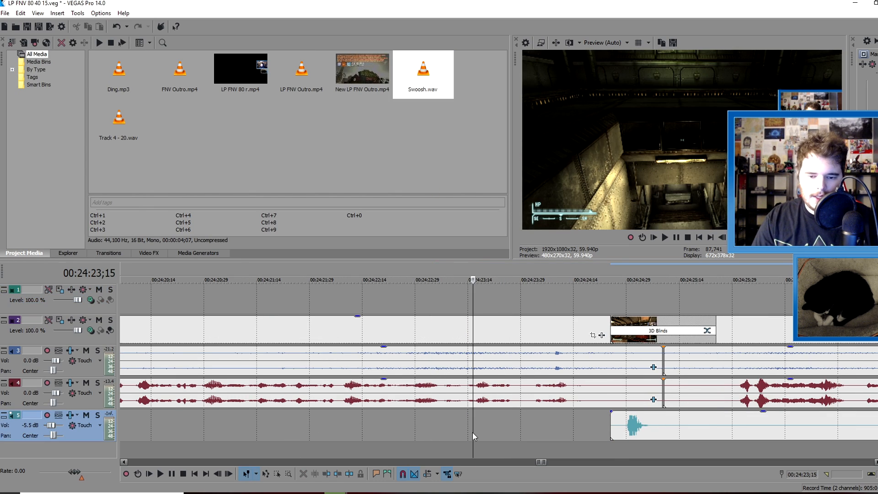
{"action": "scroll", "coordinate": [455, 433], "scroll_direction": "down", "scroll_amount": 2}
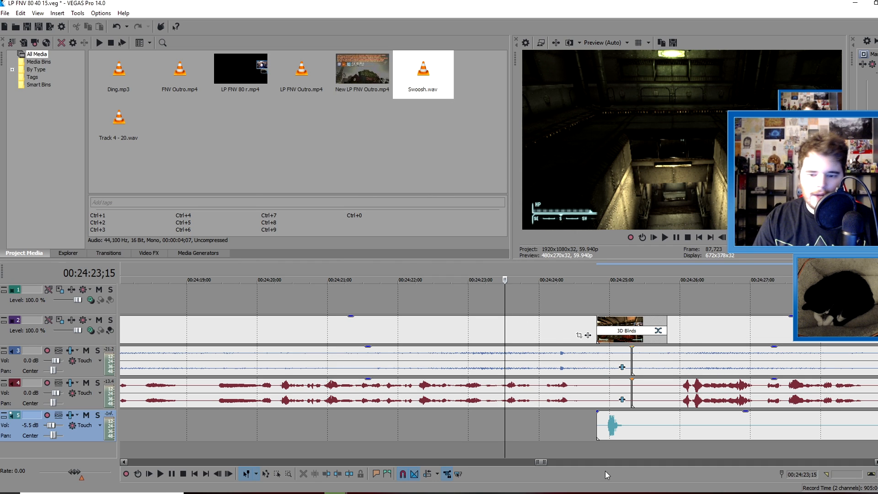
{"action": "left_click", "coordinate": [159, 474]}
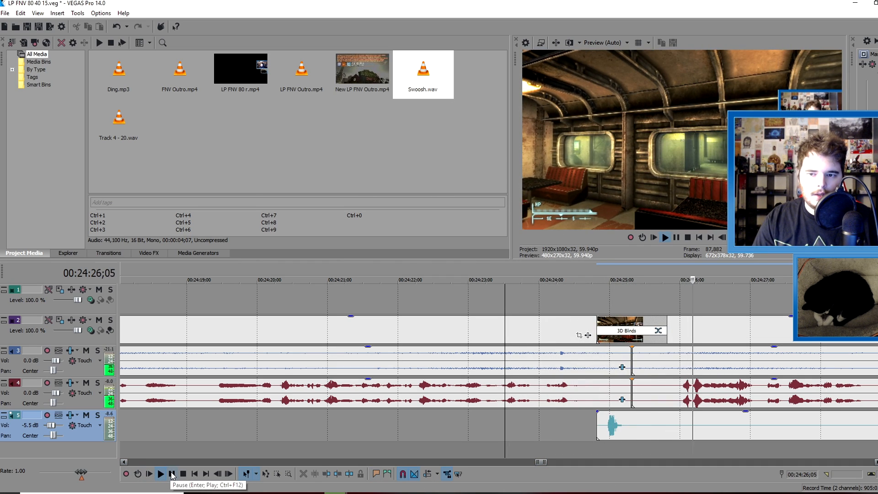
{"action": "left_click", "coordinate": [172, 474]}
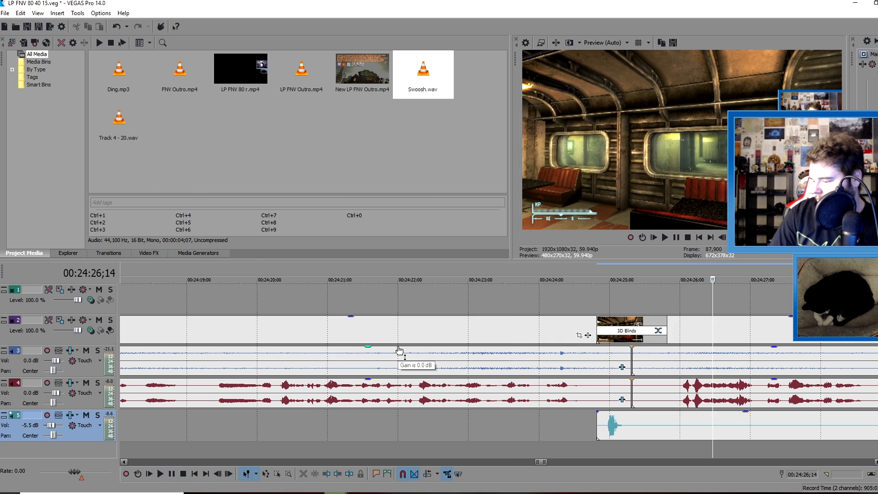
Step: Examine the rest of the commentary waveform on track 4 after the 00:24:25 join for further long pauses
{"action": "scroll", "coordinate": [478, 368], "scroll_direction": "down", "scroll_amount": 8}
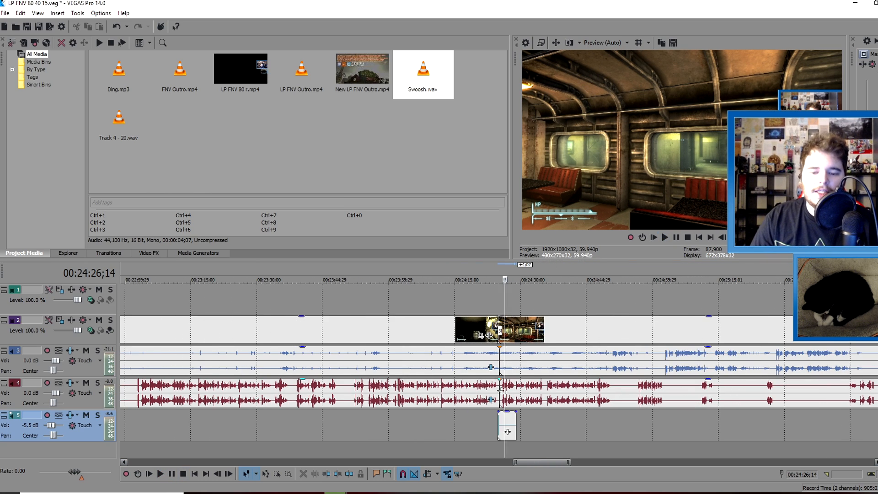
{"action": "left_click", "coordinate": [570, 389]}
{"action": "scroll", "coordinate": [664, 399], "scroll_direction": "down", "scroll_amount": 2}
{"action": "left_click", "coordinate": [608, 394]}
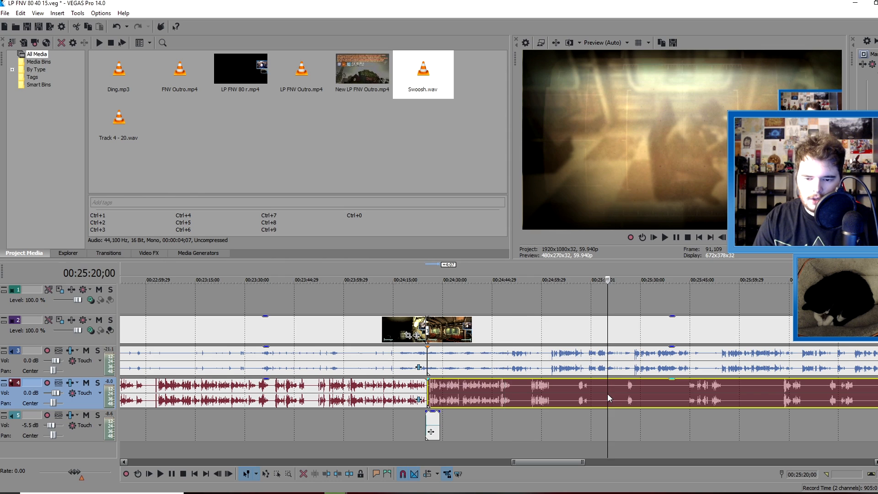
{"action": "scroll", "coordinate": [608, 393], "scroll_direction": "up", "scroll_amount": 4}
{"action": "left_click", "coordinate": [637, 395]}
{"action": "scroll", "coordinate": [645, 400], "scroll_direction": "down", "scroll_amount": 3}
{"action": "left_click", "coordinate": [682, 402]}
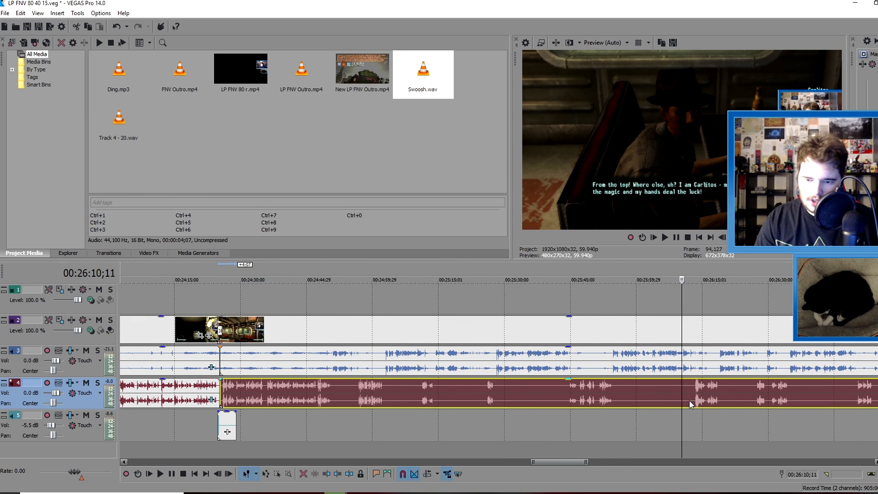
{"action": "scroll", "coordinate": [690, 399], "scroll_direction": "down", "scroll_amount": 2}
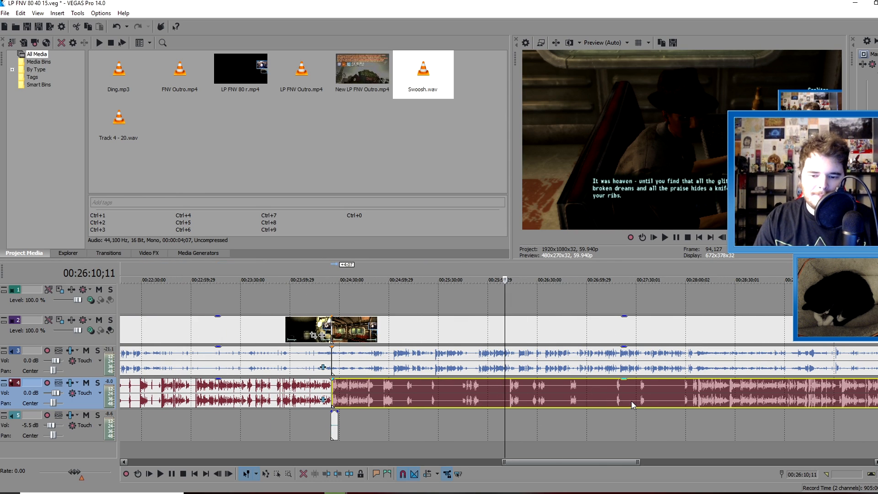
{"action": "left_click", "coordinate": [631, 400]}
{"action": "scroll", "coordinate": [555, 396], "scroll_direction": "down", "scroll_amount": 3}
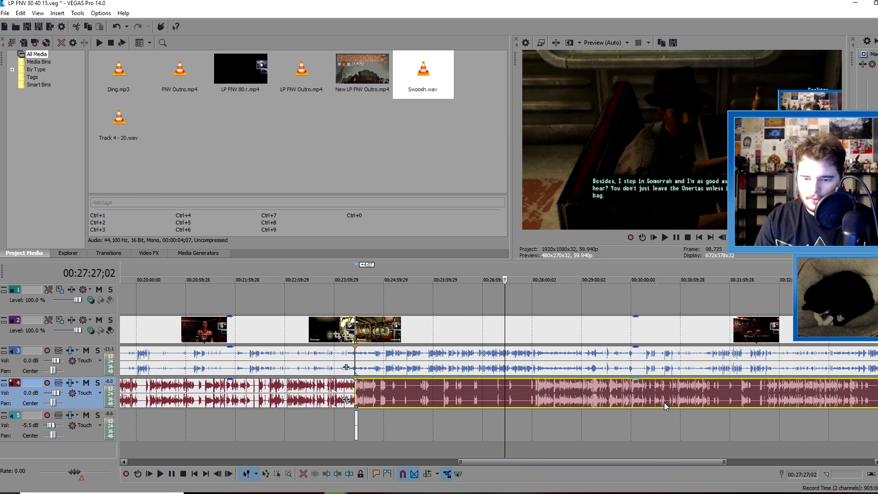
{"action": "left_click", "coordinate": [720, 387]}
{"action": "scroll", "coordinate": [720, 389], "scroll_direction": "up", "scroll_amount": 4}
{"action": "left_click", "coordinate": [602, 393]}
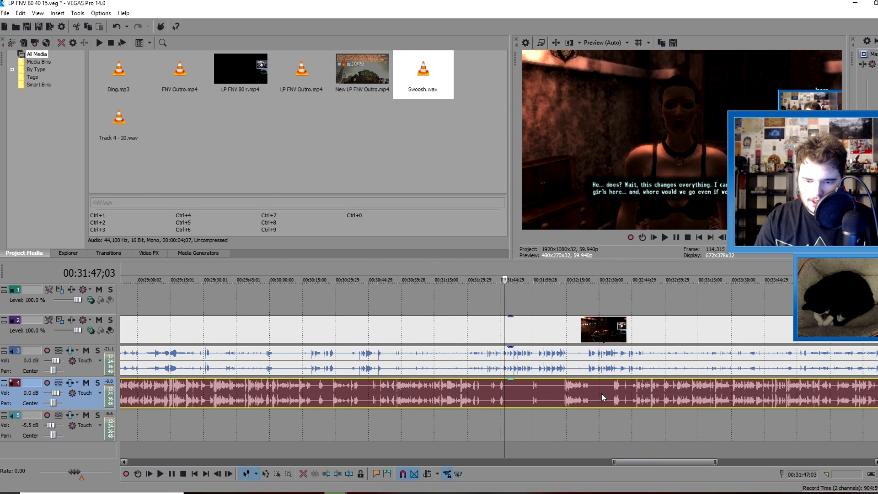
{"action": "left_click", "coordinate": [819, 399]}
{"action": "scroll", "coordinate": [790, 397], "scroll_direction": "down", "scroll_amount": 1}
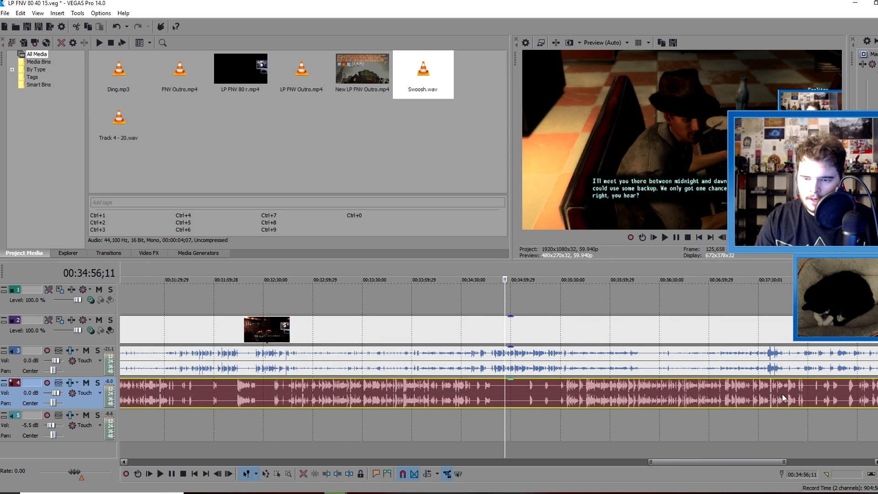
{"action": "left_click", "coordinate": [797, 392]}
{"action": "scroll", "coordinate": [750, 396], "scroll_direction": "up", "scroll_amount": 2}
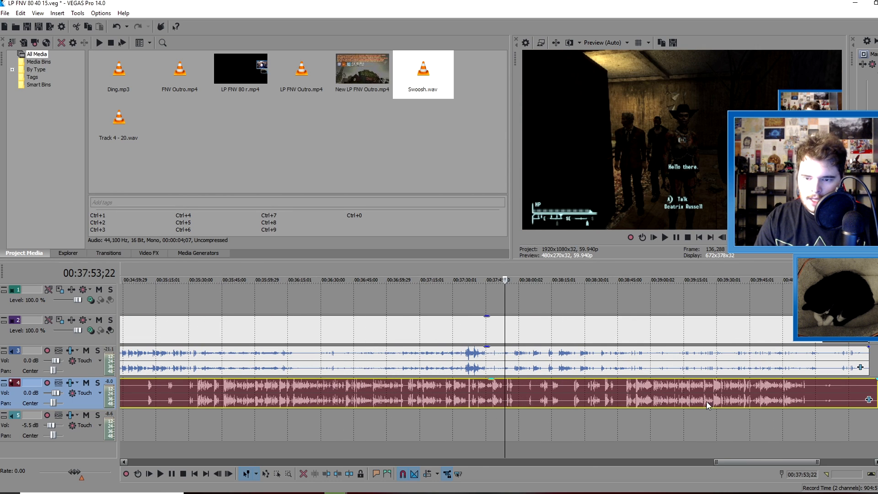
Step: Find the last spoken words of the commentary and play from 00:40:07;03 until 00:40:14;04
{"action": "left_click", "coordinate": [803, 388]}
{"action": "scroll", "coordinate": [802, 388], "scroll_direction": "up", "scroll_amount": 4}
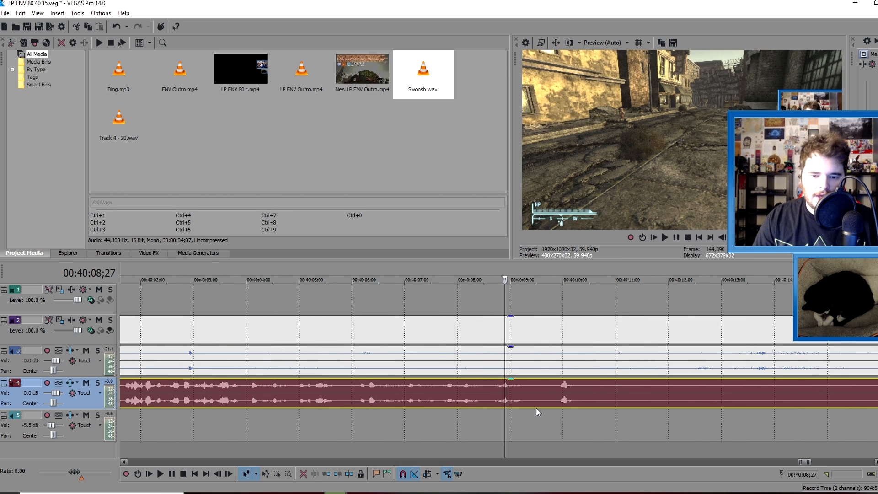
{"action": "scroll", "coordinate": [449, 382], "scroll_direction": "down", "scroll_amount": 1}
{"action": "left_click", "coordinate": [442, 389]}
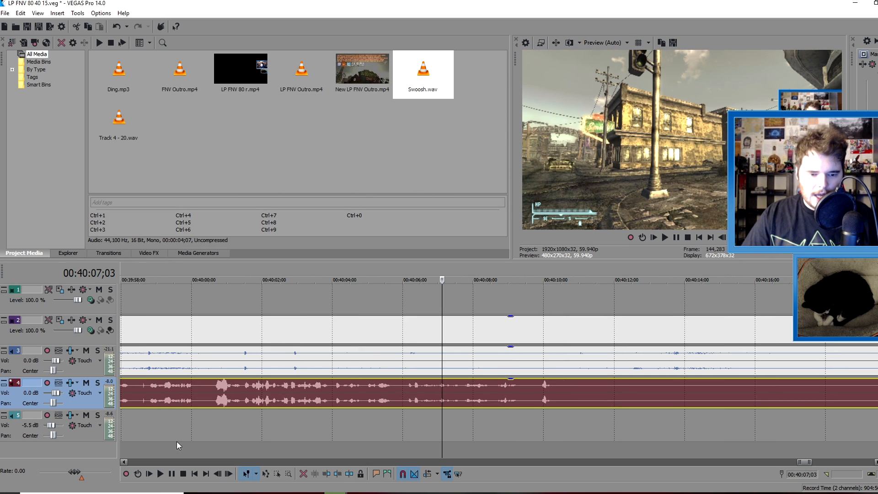
{"action": "left_click", "coordinate": [160, 474]}
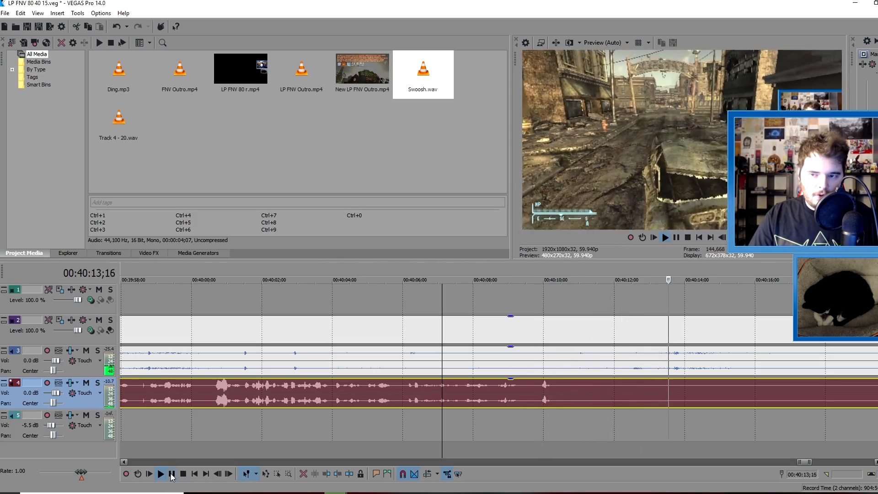
{"action": "left_click", "coordinate": [172, 474]}
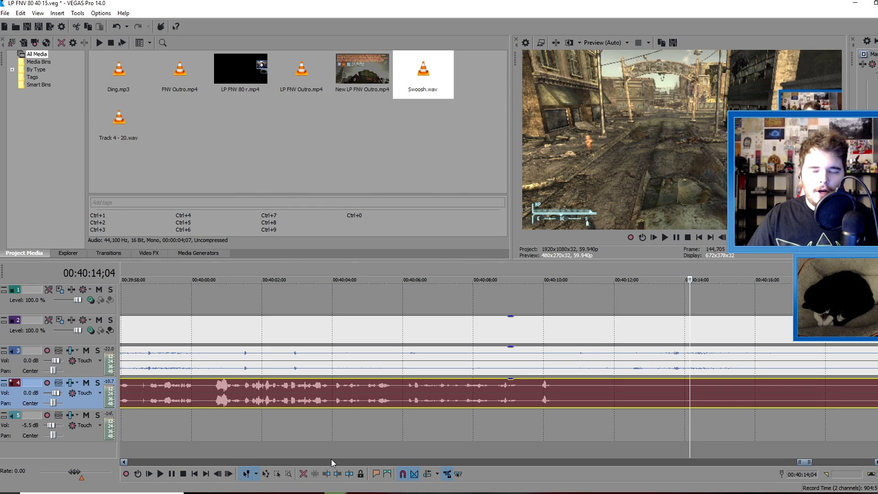
Step: Split the gameplay, its audio and the commentary at 00:40:14;04 and delete everything recorded after that point
{"action": "scroll", "coordinate": [475, 384], "scroll_direction": "up", "scroll_amount": 5}
{"action": "key", "text": "s"}
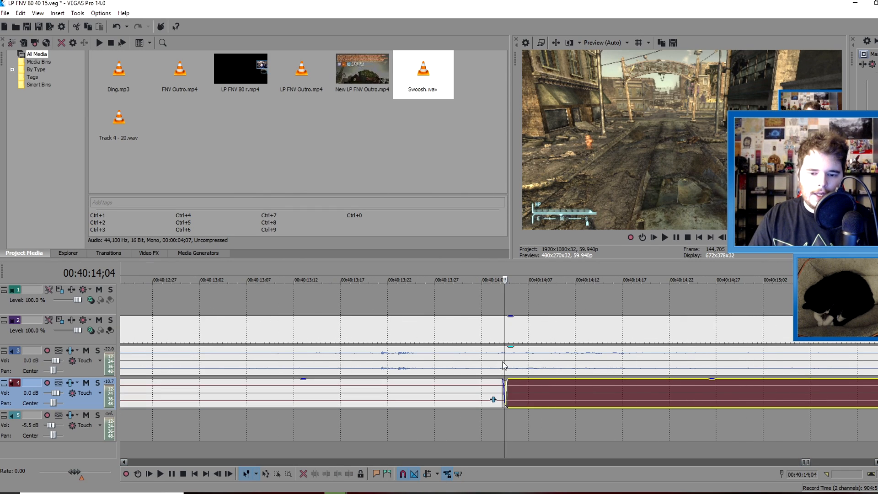
{"action": "left_click", "coordinate": [530, 385]}
{"action": "key", "text": "Delete"}
{"action": "left_click", "coordinate": [533, 396]}
{"action": "key", "text": "Delete"}
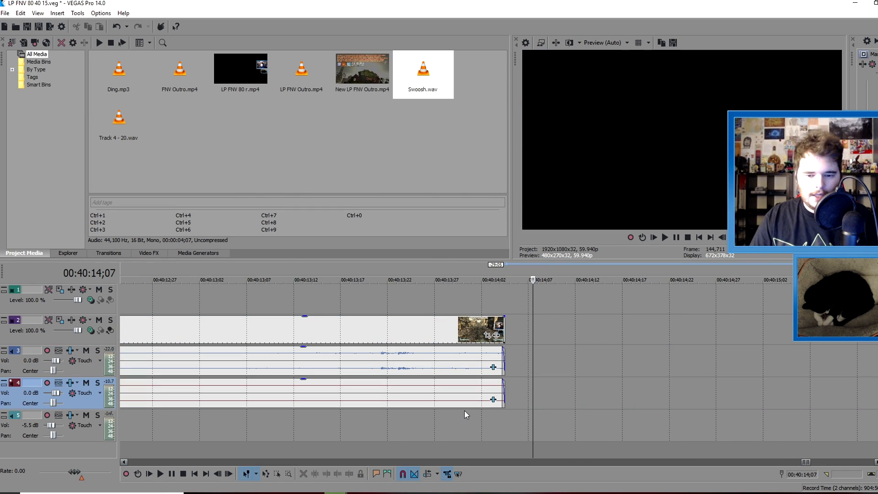
Step: Add a fade-out of about 3.5 seconds to the ends of the gameplay, its audio and the commentary together
{"action": "scroll", "coordinate": [419, 387], "scroll_direction": "down", "scroll_amount": 1}
{"action": "scroll", "coordinate": [391, 337], "scroll_direction": "down", "scroll_amount": 3}
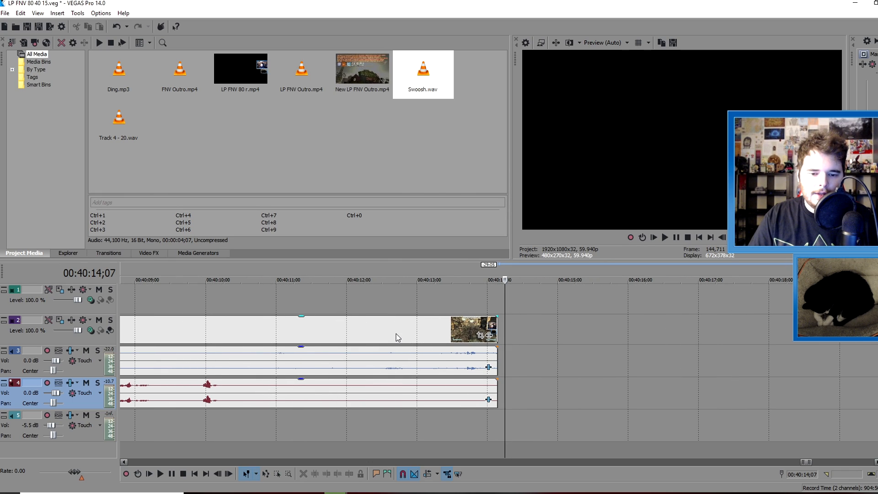
{"action": "left_click", "coordinate": [402, 331]}
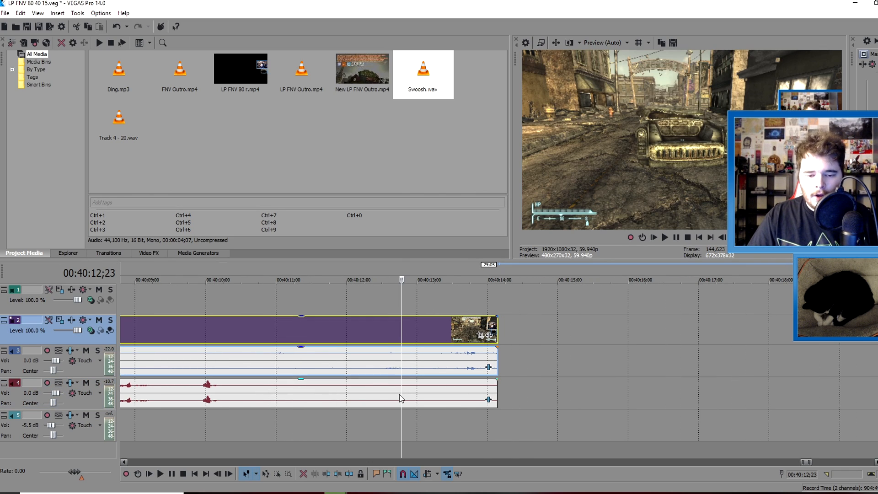
{"action": "left_click", "coordinate": [420, 369], "text": "ctrl"}
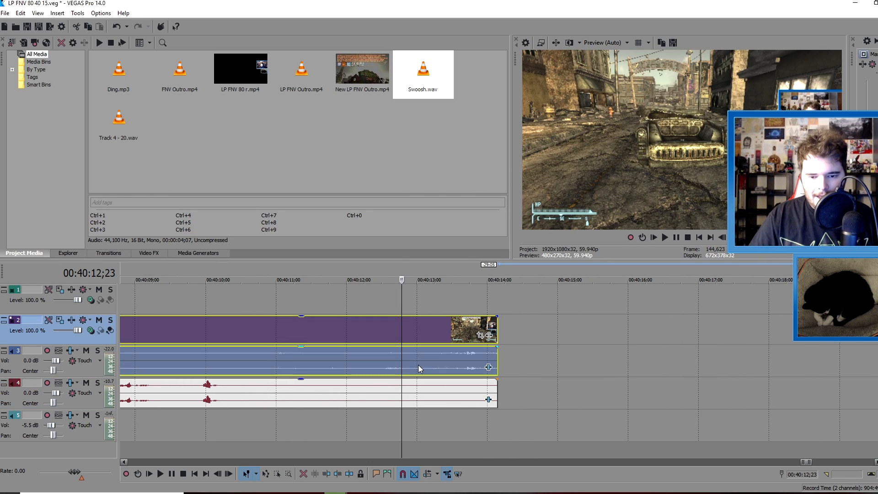
{"action": "left_click", "coordinate": [421, 395], "text": "ctrl"}
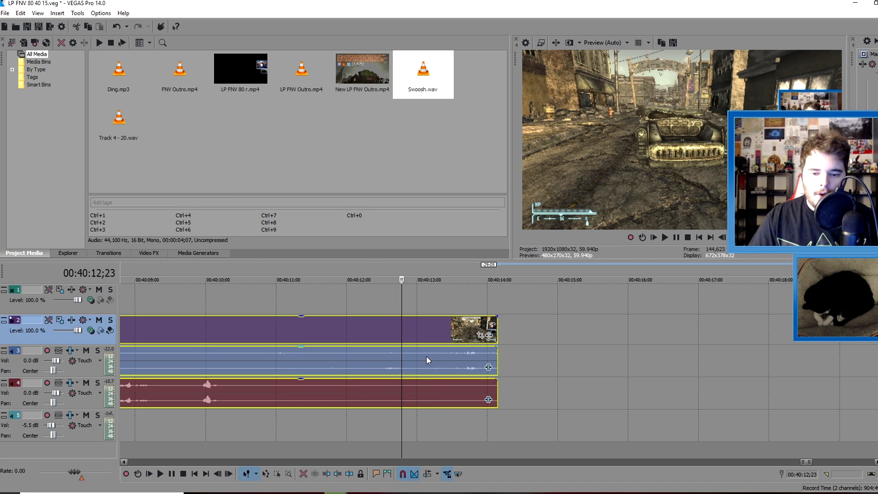
{"action": "left_click_drag", "start_coordinate": [497, 315], "coordinate": [248, 326]}
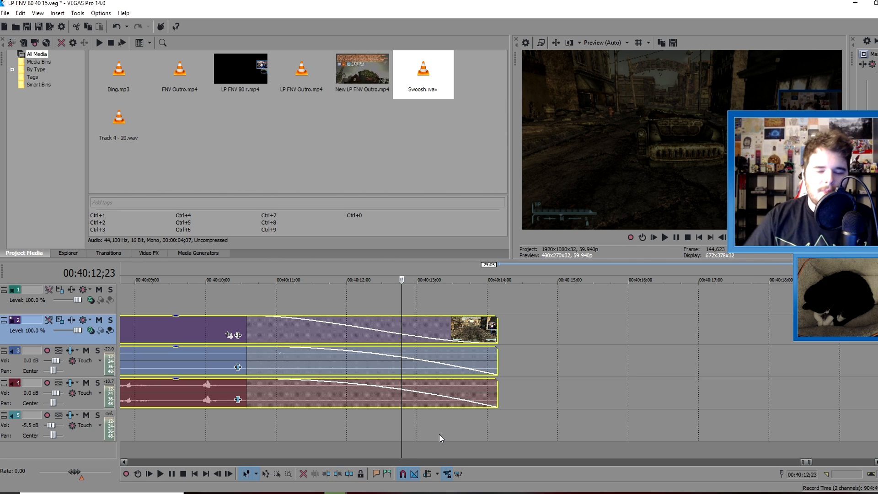
Step: Move the outro clip and its audio back to start at 00:40:16;04, about two seconds after the faded episode ends
{"action": "left_click", "coordinate": [498, 426]}
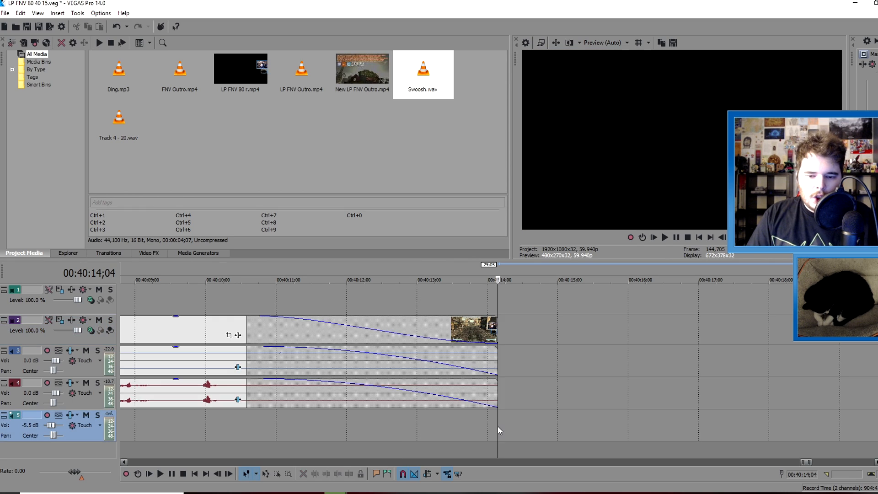
{"action": "scroll", "coordinate": [499, 427], "scroll_direction": "down", "scroll_amount": 3}
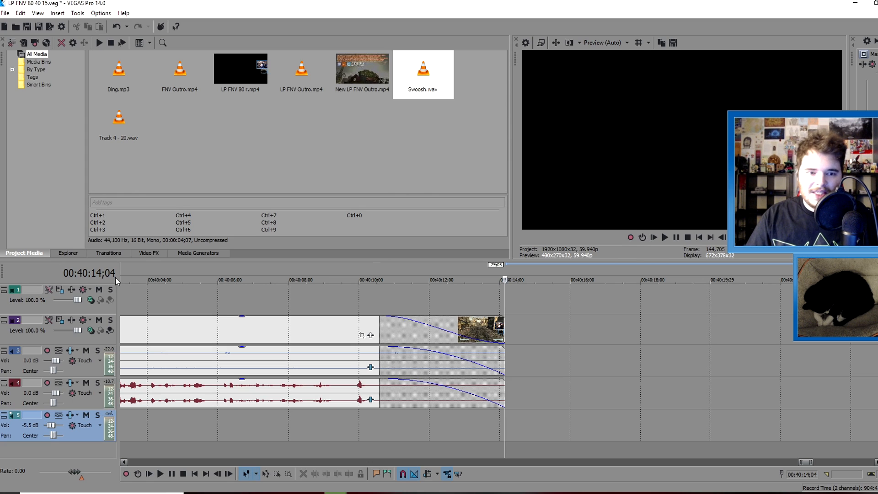
{"action": "scroll", "coordinate": [514, 425], "scroll_direction": "up", "scroll_amount": 5}
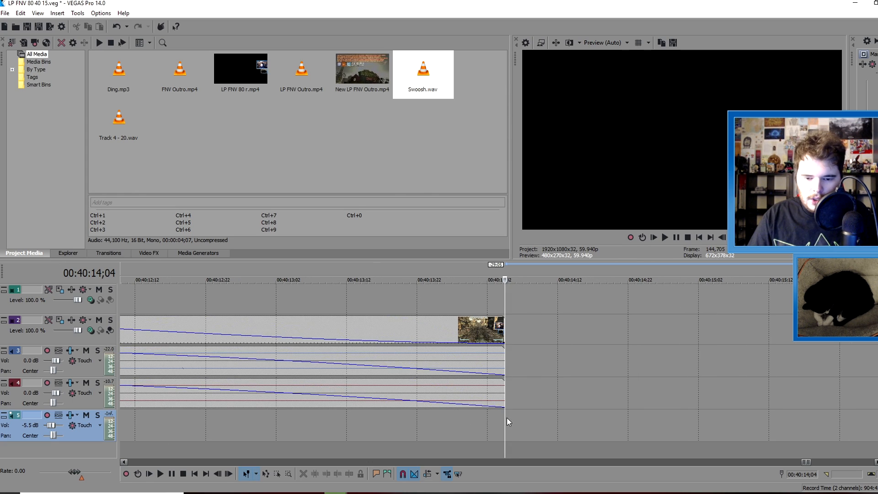
{"action": "scroll", "coordinate": [507, 418], "scroll_direction": "down", "scroll_amount": 2}
{"action": "left_click_drag", "start_coordinate": [506, 414], "coordinate": [711, 406]}
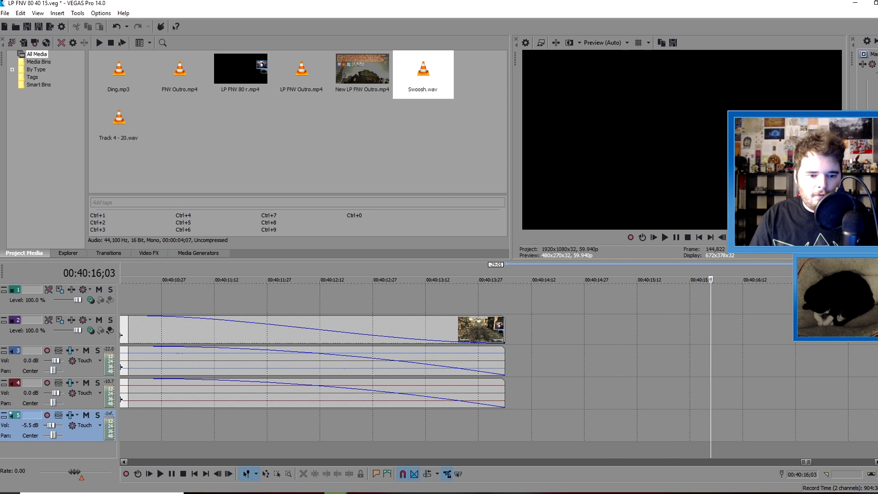
{"action": "scroll", "coordinate": [400, 402], "scroll_direction": "down", "scroll_amount": 10}
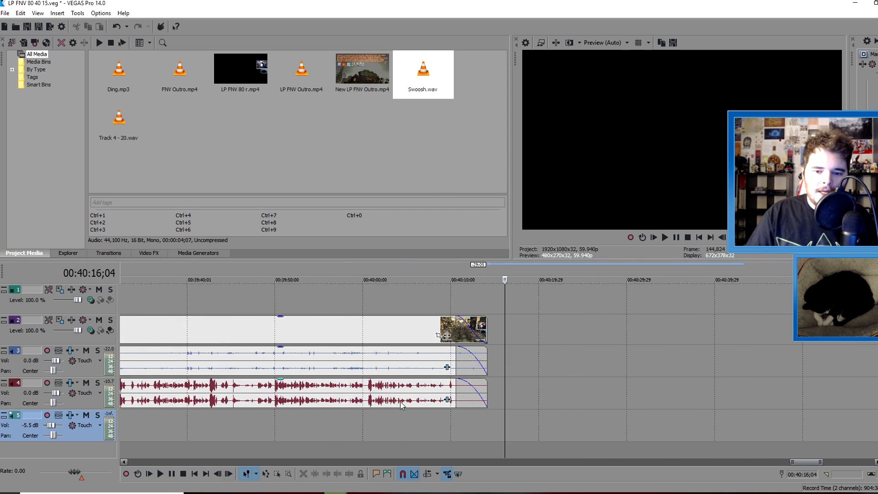
{"action": "scroll", "coordinate": [400, 402], "scroll_direction": "down", "scroll_amount": 3}
{"action": "left_click_drag", "start_coordinate": [778, 336], "coordinate": [534, 335]}
{"action": "scroll", "coordinate": [306, 405], "scroll_direction": "up", "scroll_amount": 10}
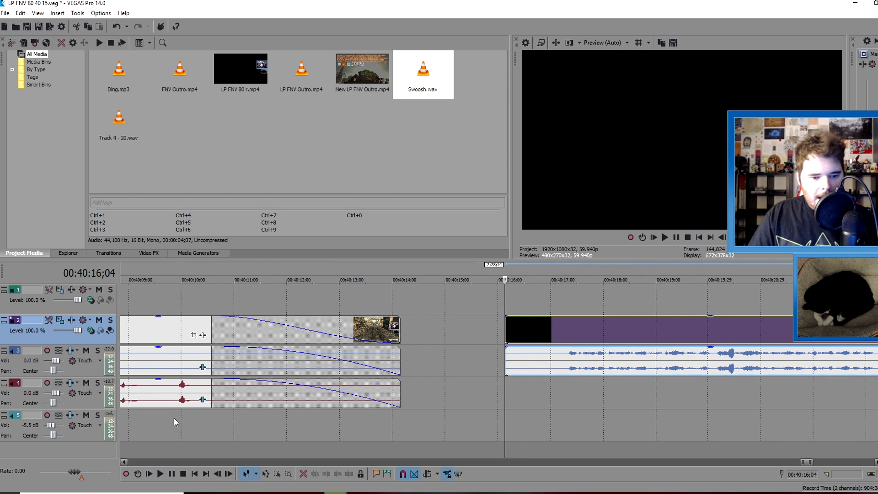
Step: Play the episode's ending from just before the fade-out into the start of the outro
{"action": "left_click", "coordinate": [174, 419]}
{"action": "key", "text": "space"}
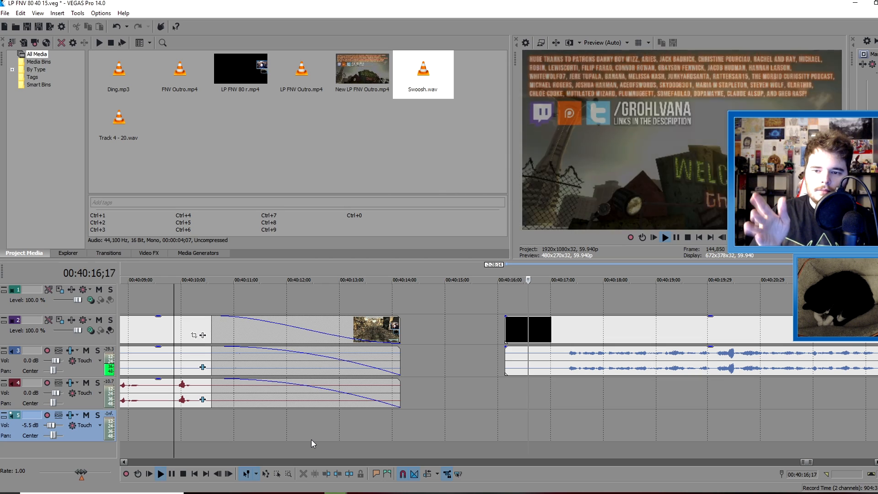
{"action": "left_click", "coordinate": [172, 475]}
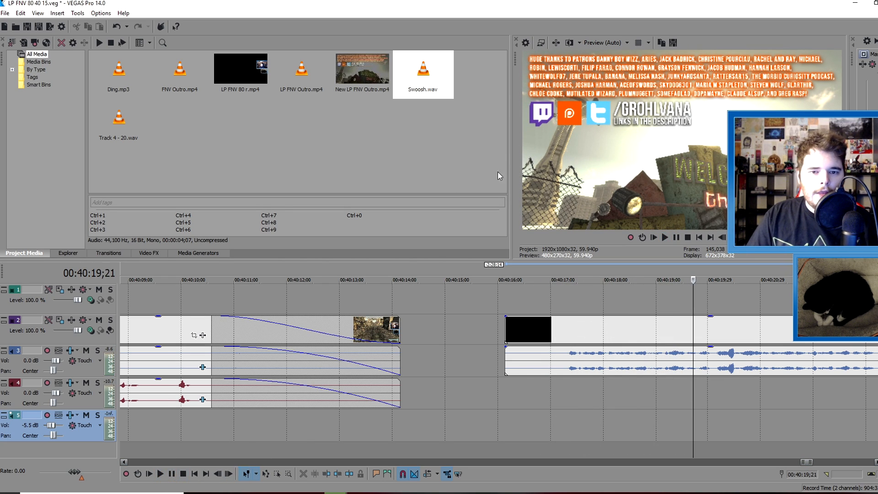
Step: Set the video preview quality to Best (Full)
{"action": "left_click", "coordinate": [400, 147]}
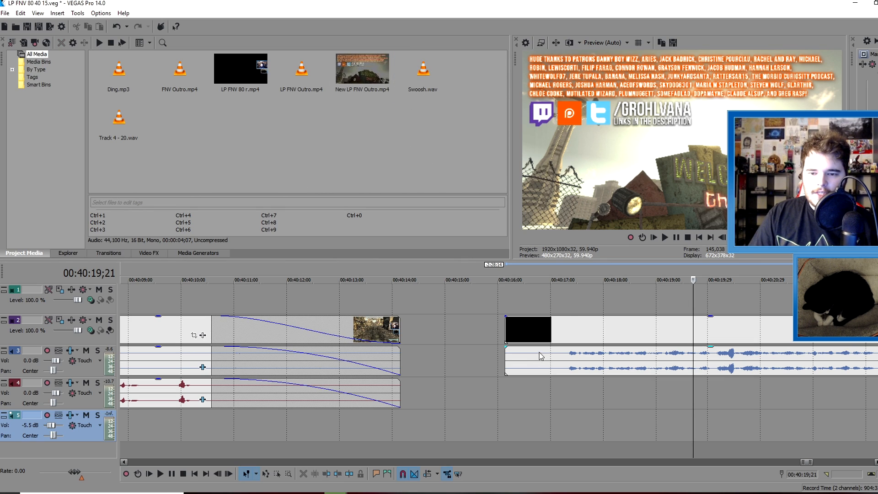
{"action": "left_click", "coordinate": [603, 43]}
{"action": "mouse_move", "coordinate": [612, 88]}
{"action": "left_click", "coordinate": [649, 98]}
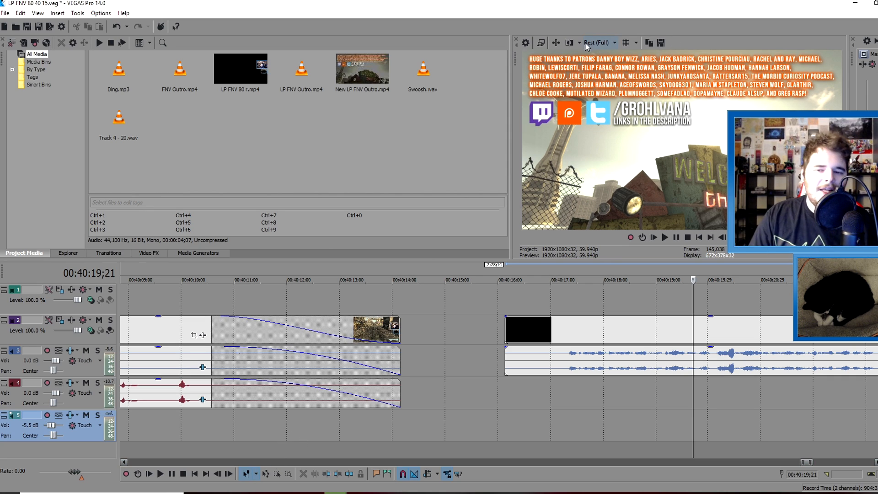
Step: Go to the end of the outro, return to the start of the project, and review the entire timeline
{"action": "left_click", "coordinate": [232, 429]}
{"action": "left_click", "coordinate": [205, 474]}
{"action": "scroll", "coordinate": [320, 438], "scroll_direction": "down", "scroll_amount": 8}
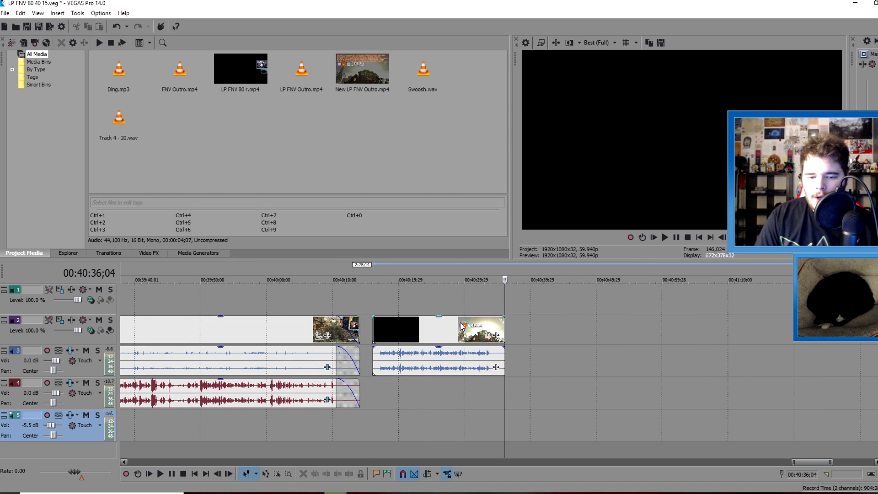
{"action": "left_click", "coordinate": [194, 474]}
{"action": "scroll", "coordinate": [352, 414], "scroll_direction": "down", "scroll_amount": 10}
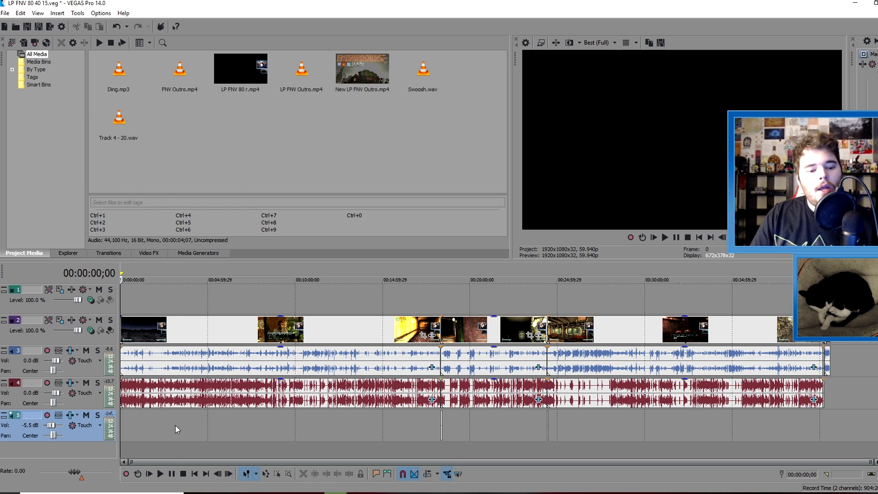
{"action": "left_click", "coordinate": [5, 12]}
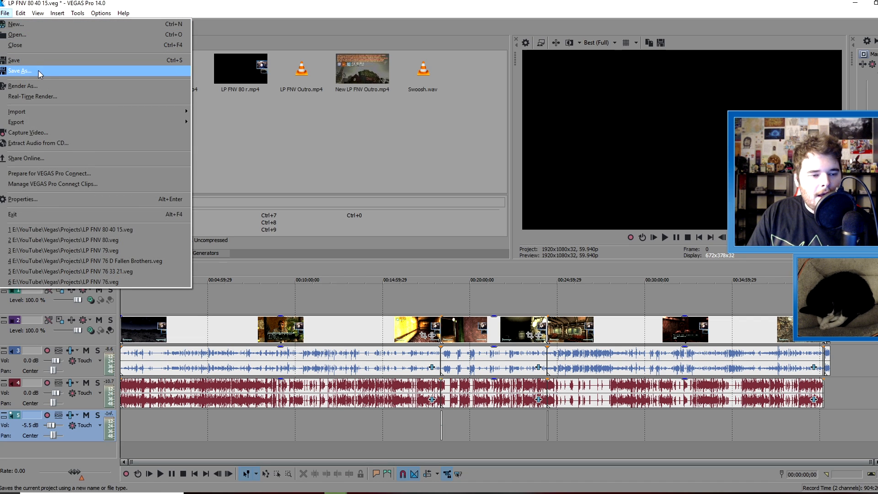
{"action": "left_click", "coordinate": [40, 72]}
{"action": "key", "text": "End"}
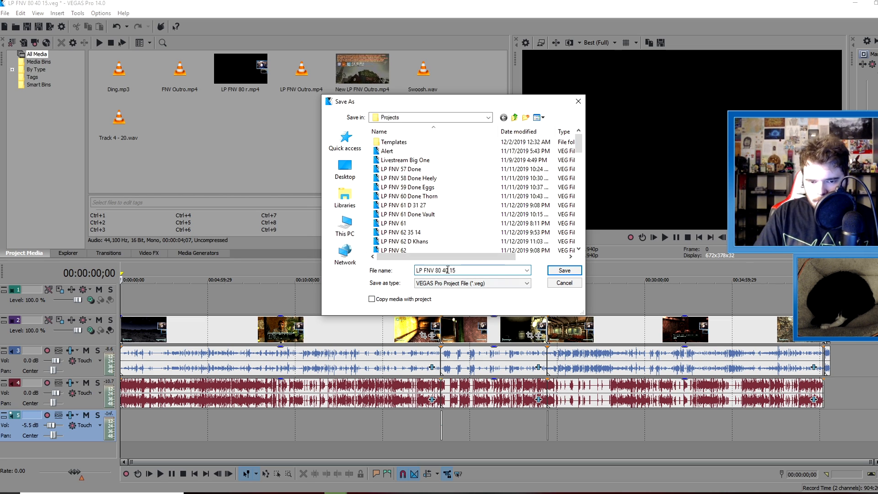
{"action": "key", "text": "Left"}
{"action": "key", "text": "Left"}
{"action": "key", "text": "Left"}
{"action": "key", "text": "Left"}
{"action": "key", "text": "Left"}
{"action": "key", "text": "Left"}
{"action": "key", "text": "Left"}
{"action": "key", "text": "Left"}
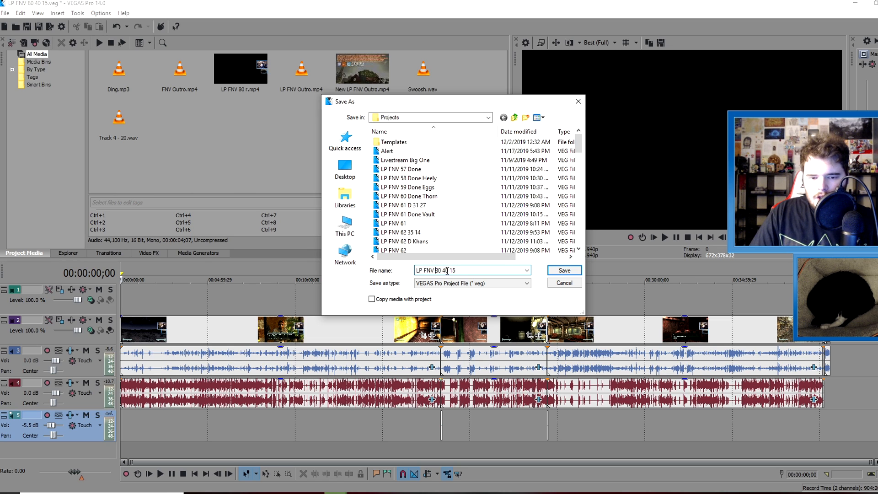
{"action": "left_click", "coordinate": [565, 283]}
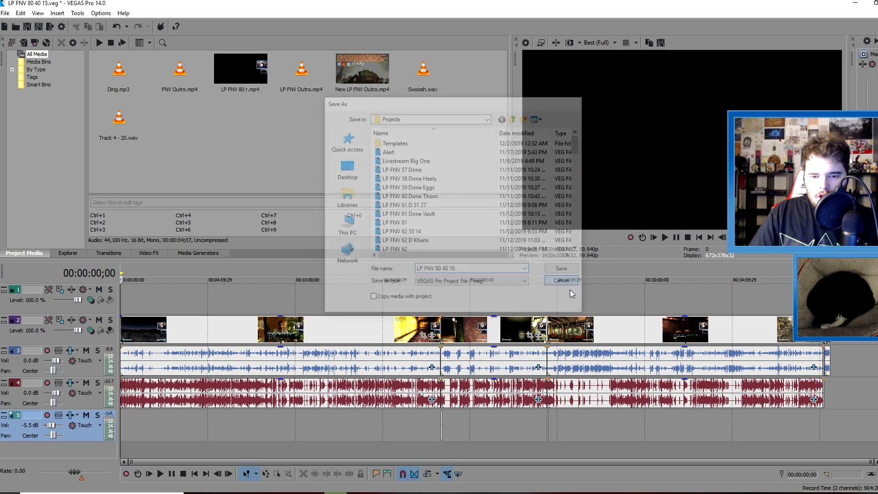
Step: Check the faded episode ending and the outro clip on the timeline, and return to the start of the project
{"action": "left_click", "coordinate": [824, 421]}
{"action": "scroll", "coordinate": [797, 427], "scroll_direction": "up", "scroll_amount": 5}
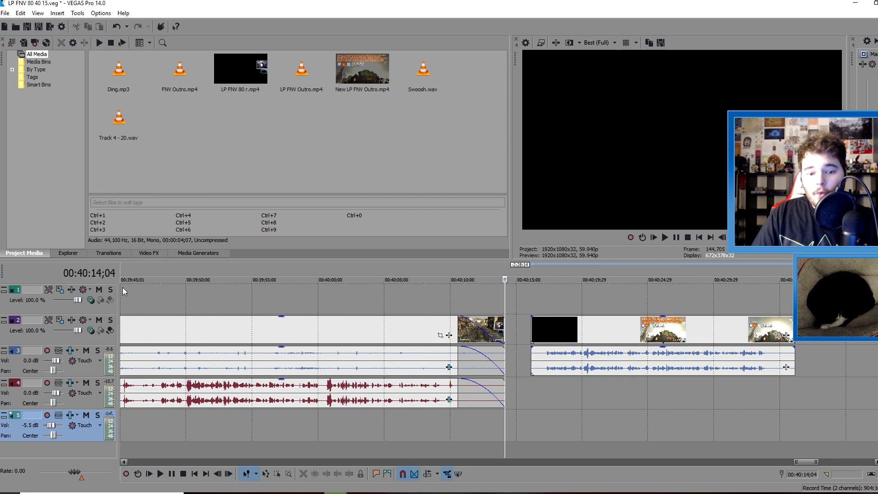
{"action": "left_click", "coordinate": [282, 434]}
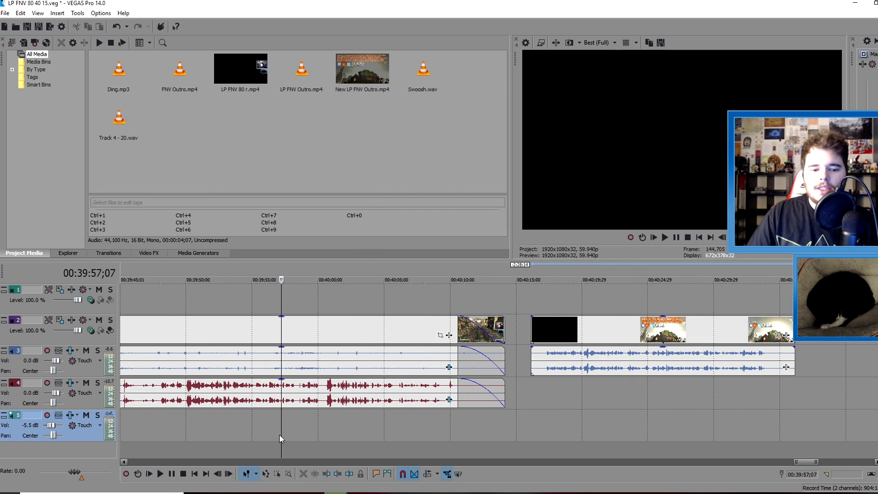
{"action": "left_click", "coordinate": [196, 475]}
{"action": "scroll", "coordinate": [402, 405], "scroll_direction": "down", "scroll_amount": 10}
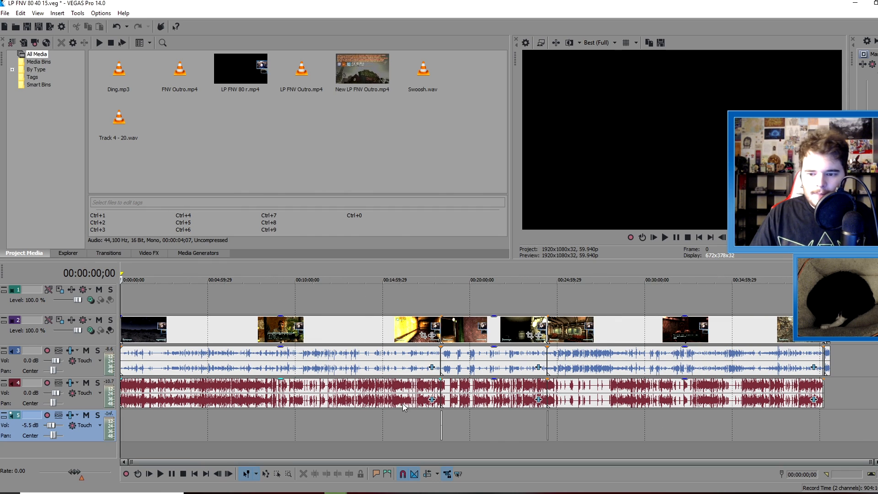
Step: Save the project under the new name "LP FNV 80 D Secret Tee Hee" in the Projects folder
{"action": "left_click", "coordinate": [5, 13]}
{"action": "left_click", "coordinate": [52, 72]}
{"action": "key", "text": "Right"}
{"action": "key", "text": "BackSpace"}
{"action": "key", "text": "BackSpace"}
{"action": "key", "text": "BackSpace"}
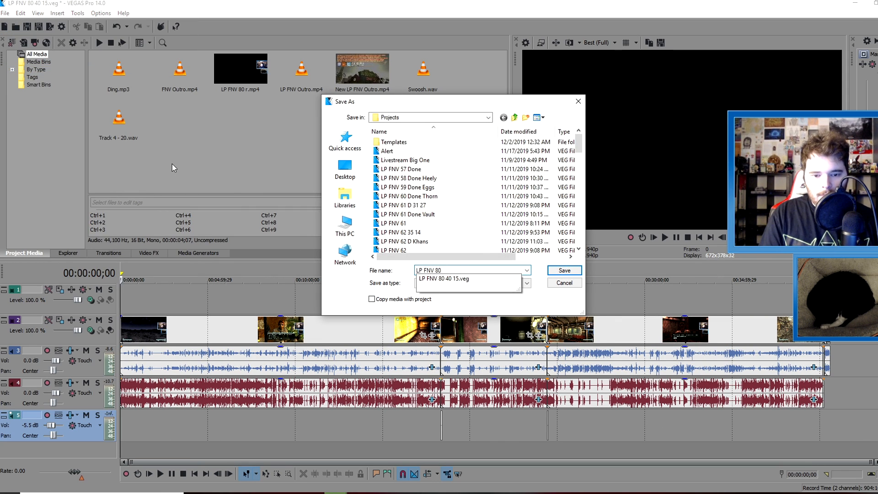
{"action": "type", "text": "D"}
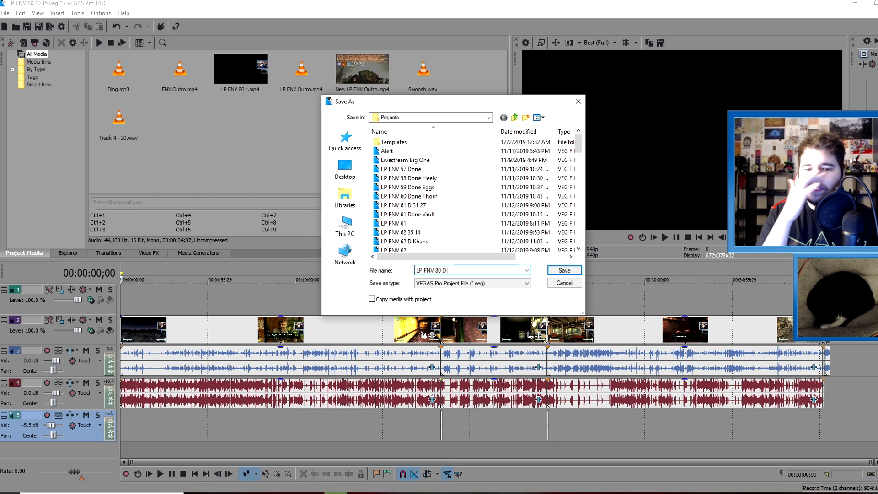
{"action": "type", "text": "ecret Tee Hee"}
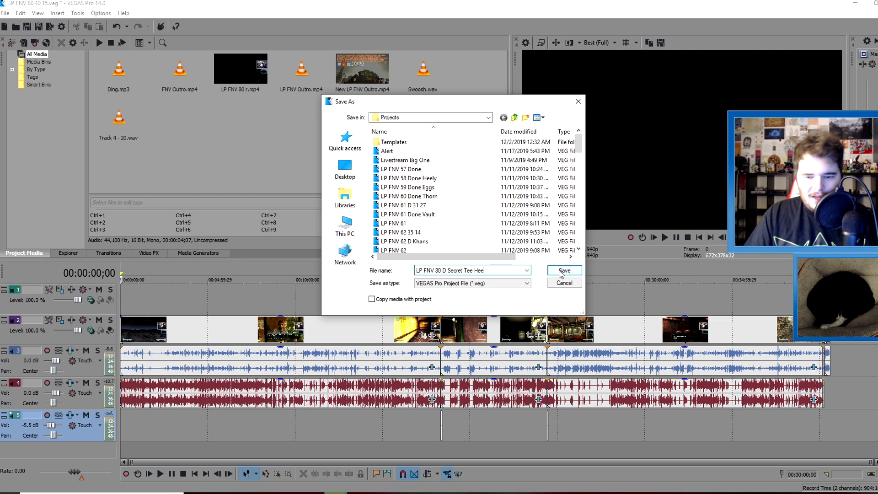
{"action": "left_click", "coordinate": [561, 272]}
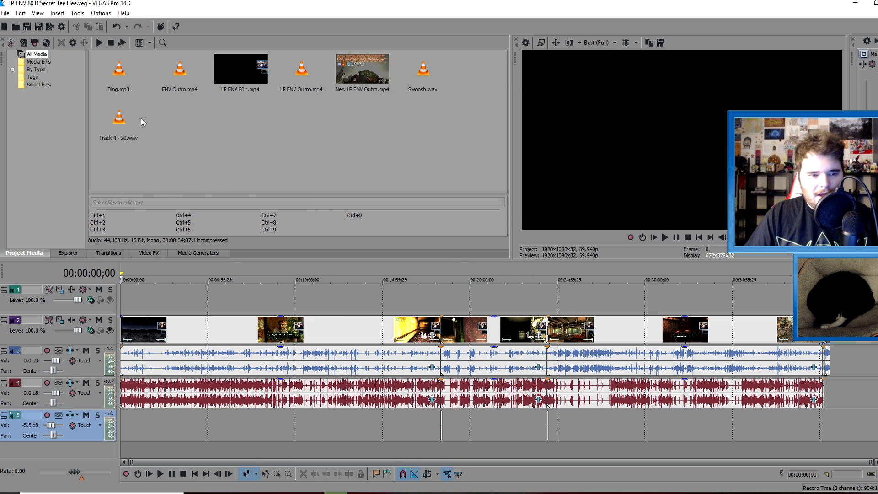
Step: Review the Render As output file and the YouTube Videos template, and close the settings without rendering
{"action": "left_click", "coordinate": [5, 14]}
{"action": "left_click", "coordinate": [32, 87]}
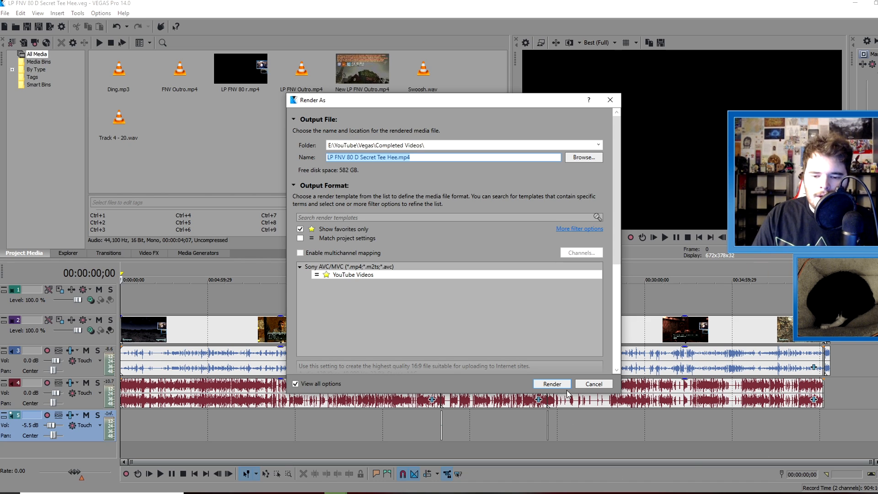
{"action": "left_click", "coordinate": [588, 385]}
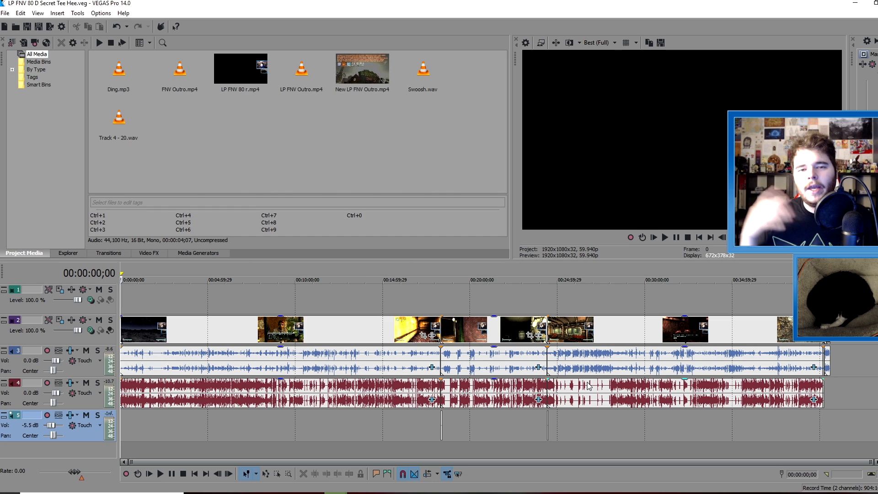